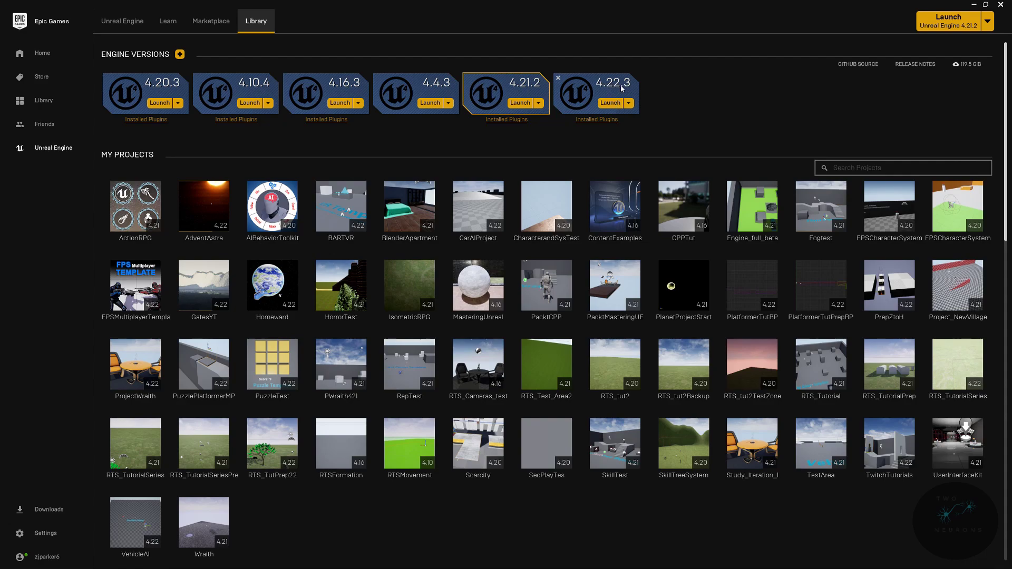
Launch Unreal Engine 4.22.3 and start setting up a new project
{"action": "left_click", "coordinate": [610, 103]}
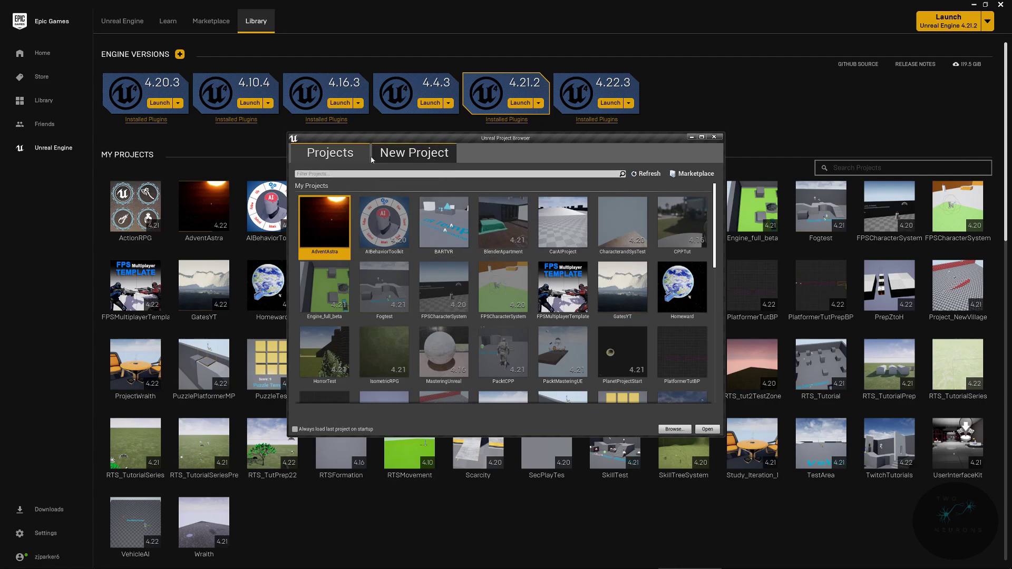
{"action": "left_click", "coordinate": [406, 154]}
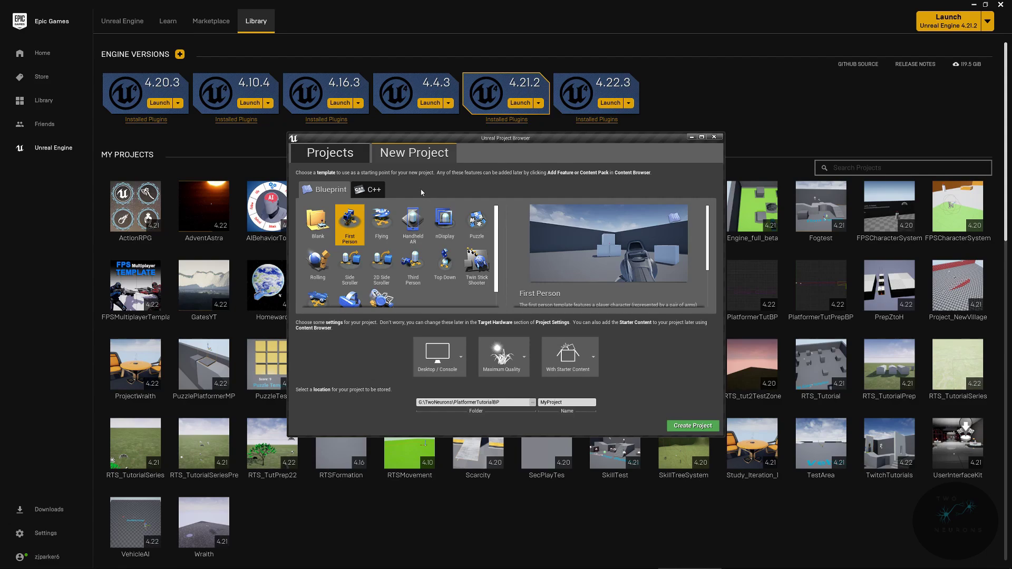
Compare the Blueprint and C++ project templates, including the First Person template in both sets
{"action": "left_click", "coordinate": [371, 189]}
{"action": "left_click", "coordinate": [335, 192]}
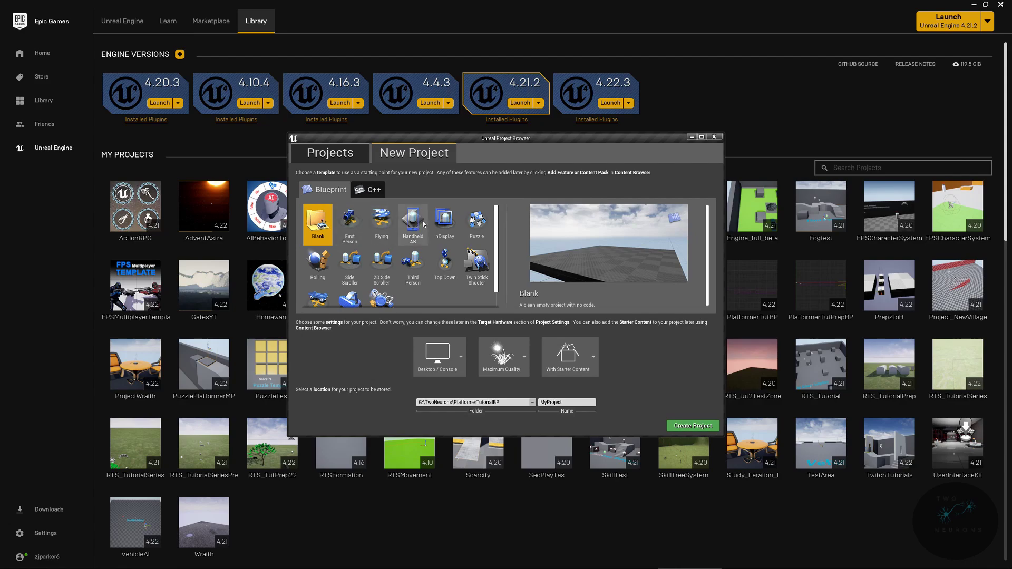
{"action": "scroll", "coordinate": [349, 258], "scroll_direction": "down", "scroll_amount": 1}
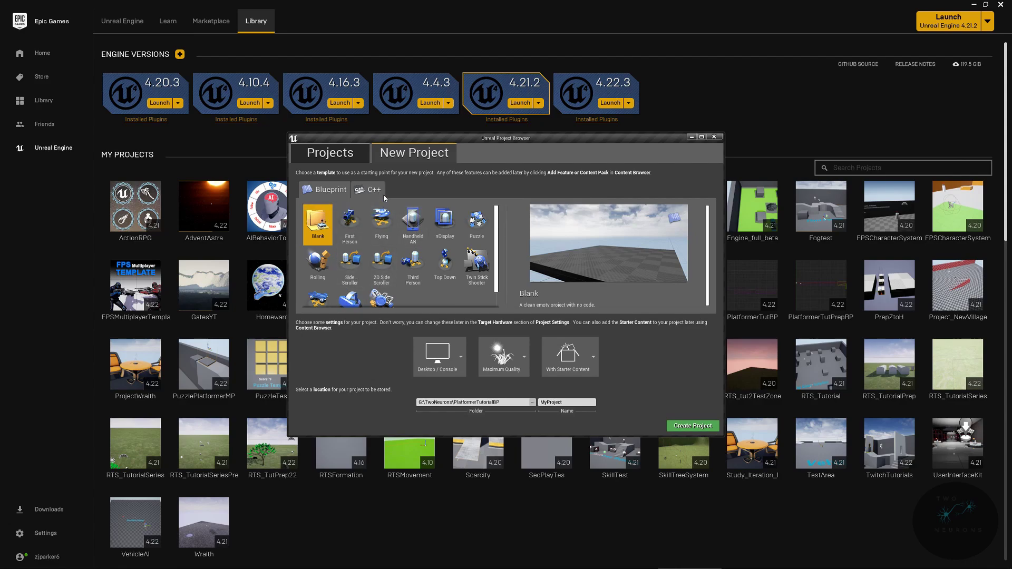
{"action": "left_click", "coordinate": [369, 189]}
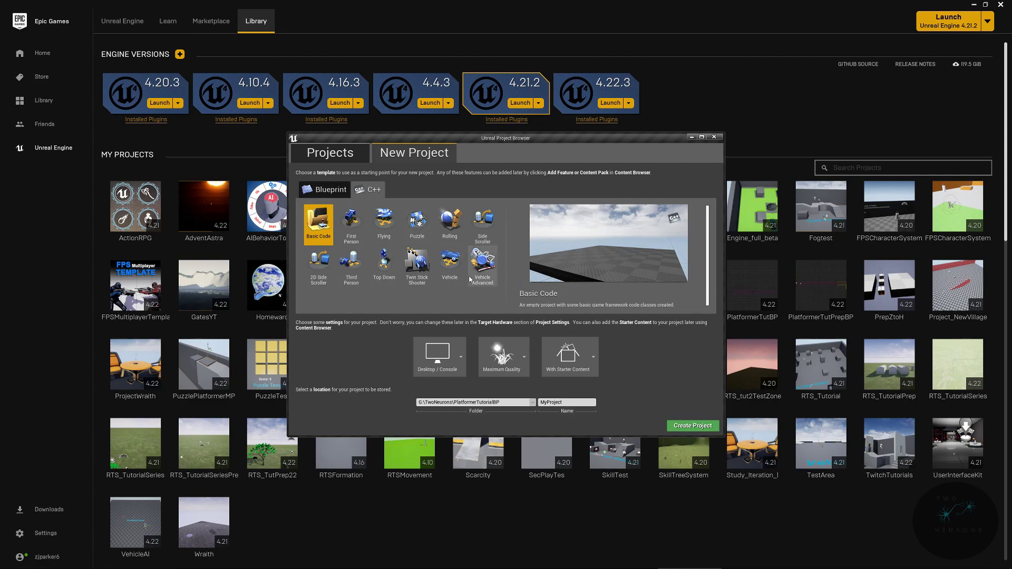
{"action": "left_click", "coordinate": [331, 190]}
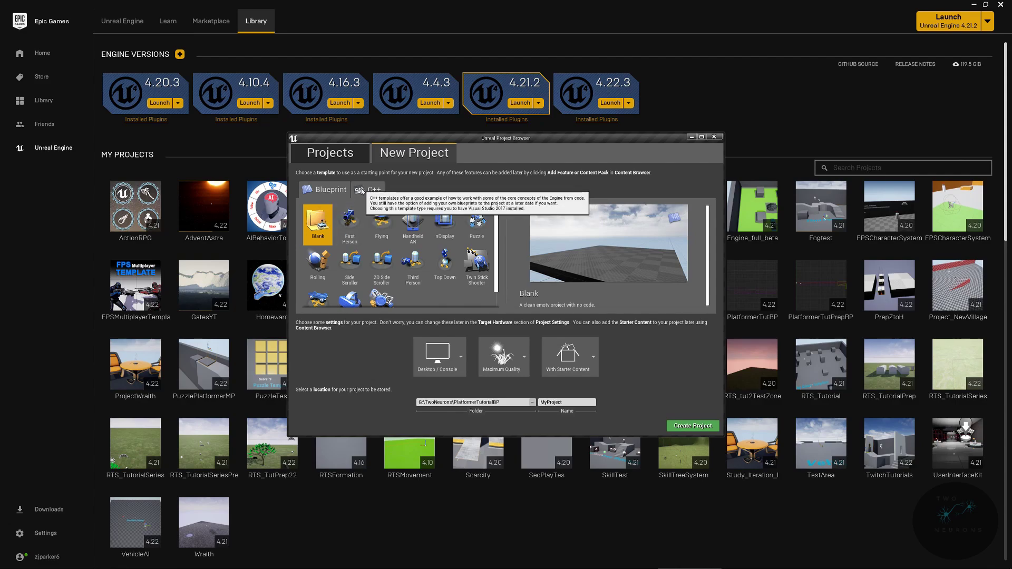
{"action": "left_click", "coordinate": [370, 189]}
{"action": "left_click", "coordinate": [337, 190]}
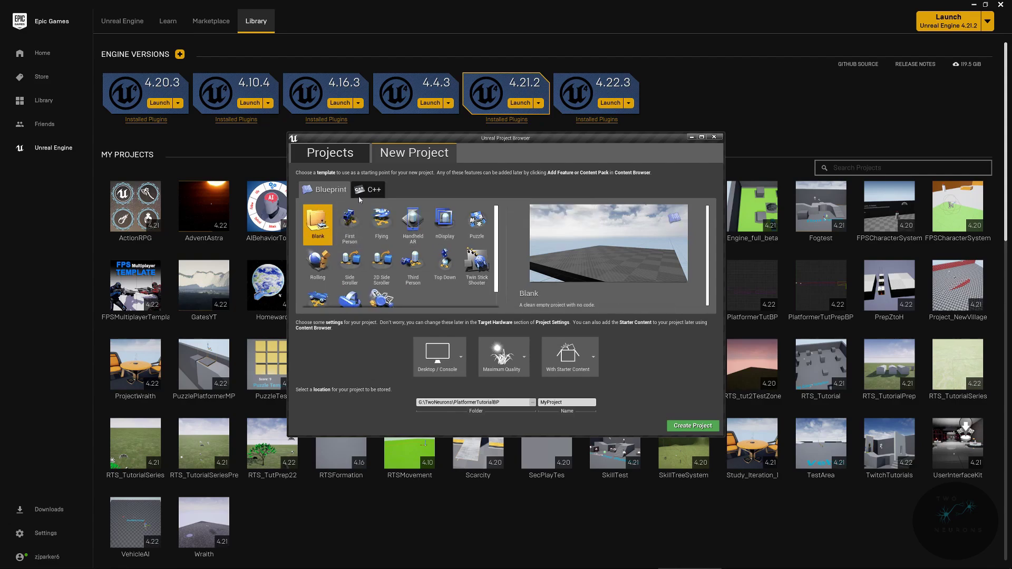
{"action": "left_click", "coordinate": [350, 222]}
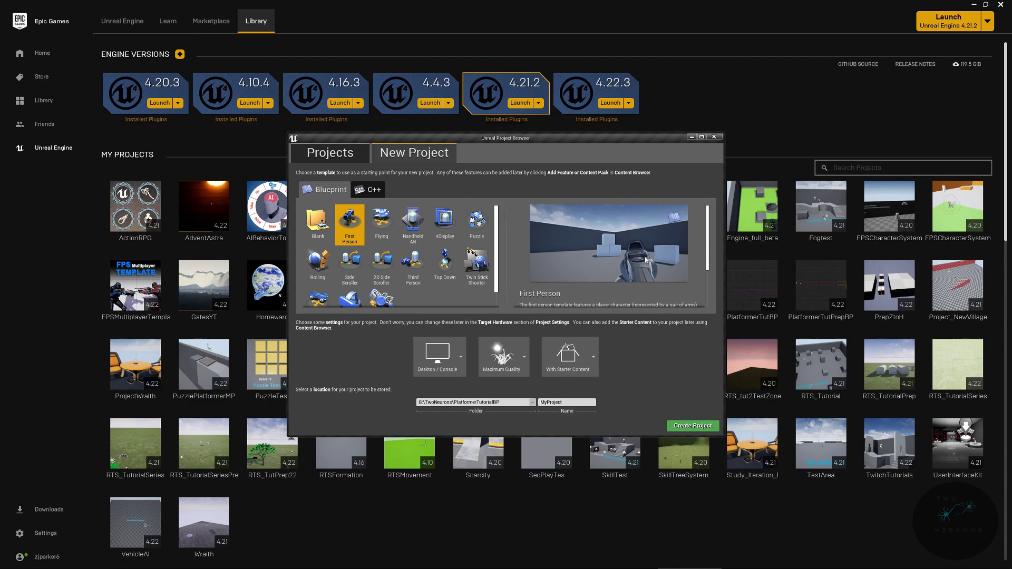
{"action": "left_click", "coordinate": [369, 189]}
{"action": "left_click", "coordinate": [348, 220]}
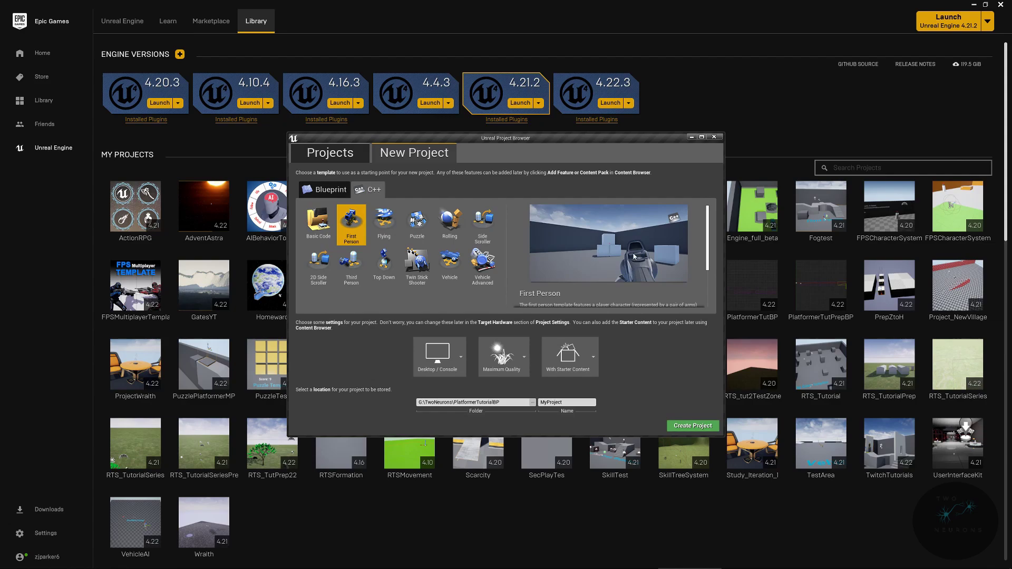
{"action": "left_click", "coordinate": [345, 187]}
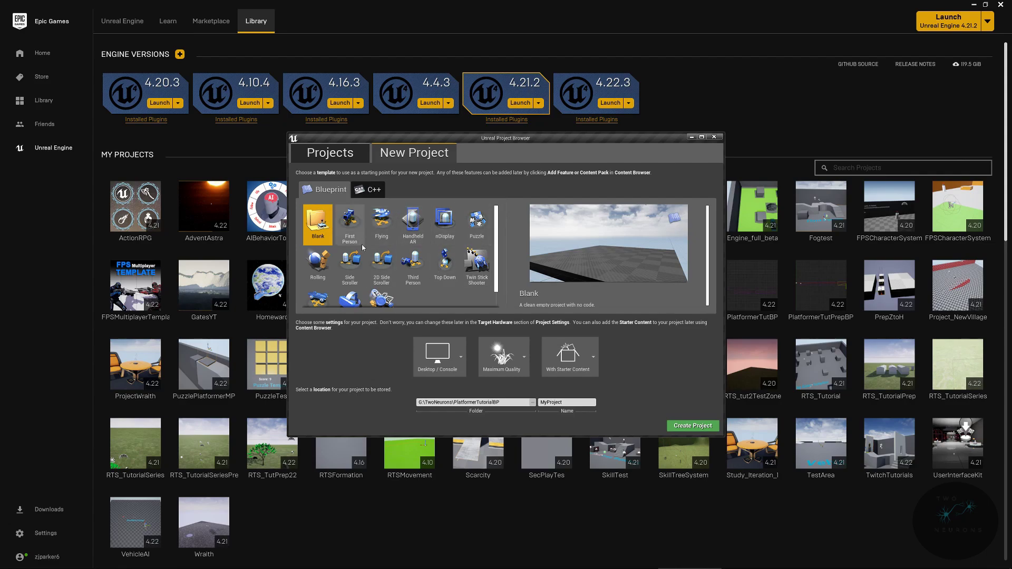
{"action": "left_click", "coordinate": [372, 196]}
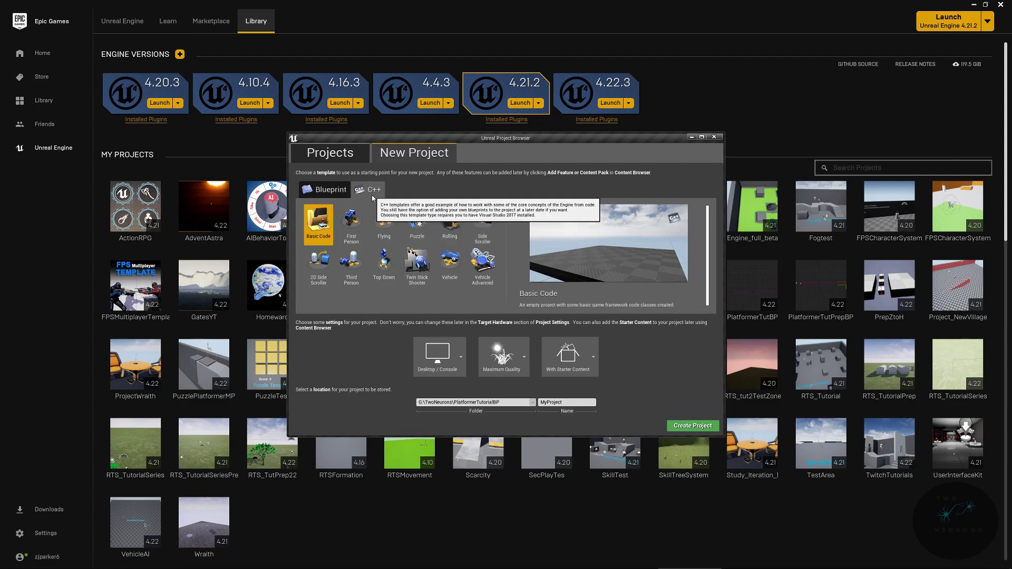
{"action": "left_click", "coordinate": [342, 189]}
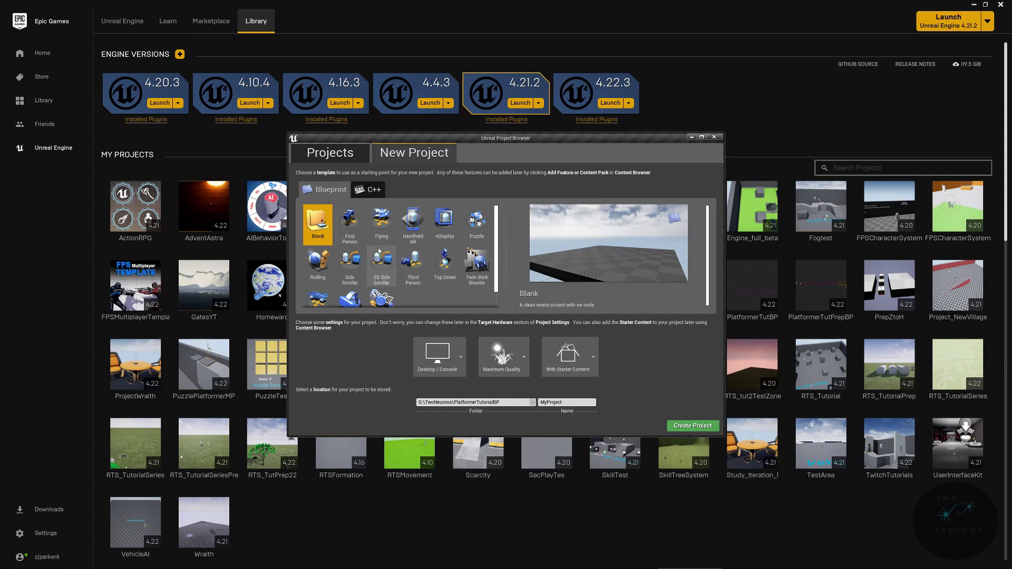
Create a Blueprint Third Person project named PlatformerBPYT with Desktop / Console, Maximum Quality and With Starter Content
{"action": "left_click", "coordinate": [412, 258]}
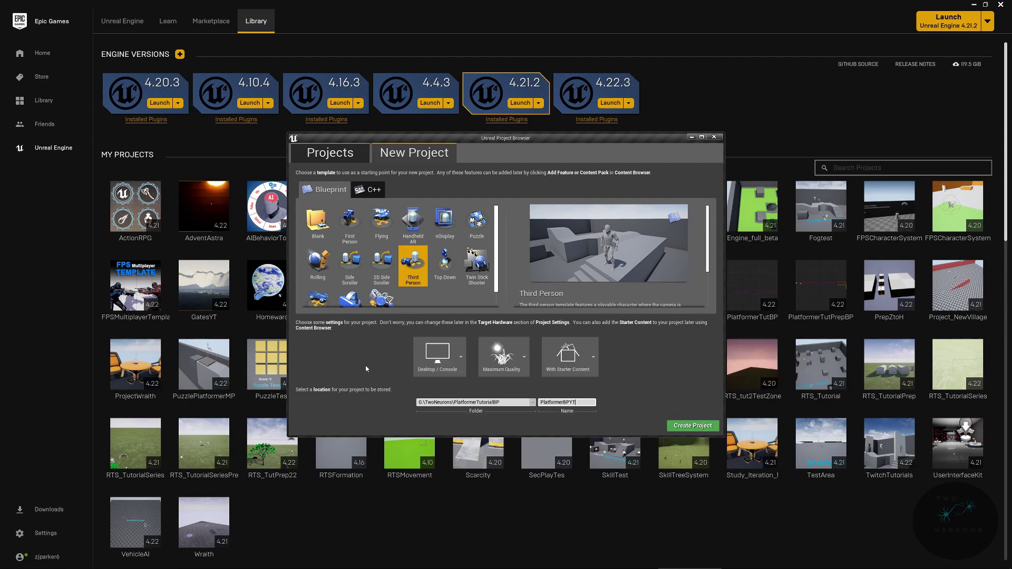
{"action": "left_click", "coordinate": [450, 351]}
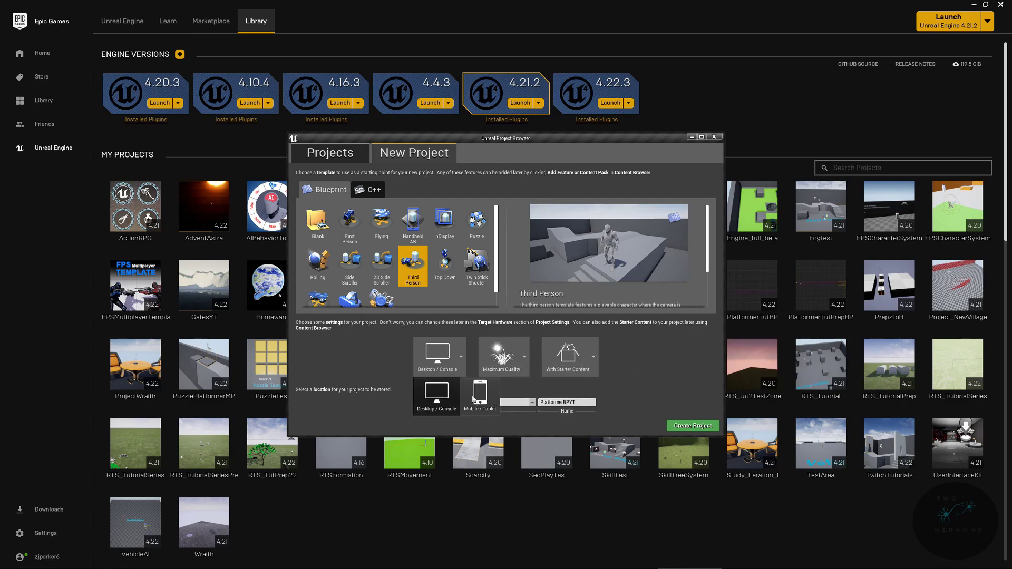
{"action": "left_click", "coordinate": [439, 404]}
{"action": "left_click", "coordinate": [502, 355]}
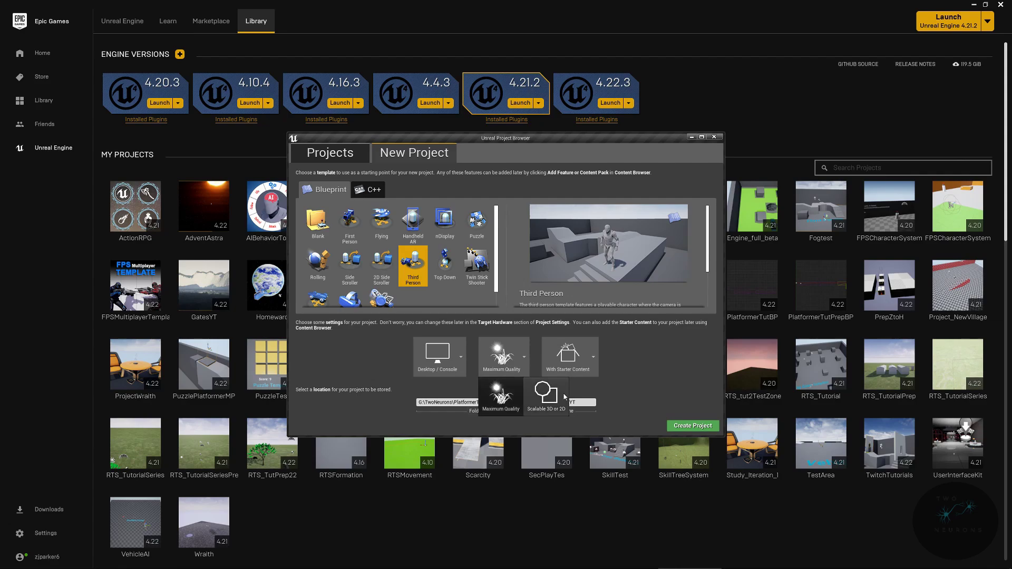
{"action": "left_click", "coordinate": [505, 400]}
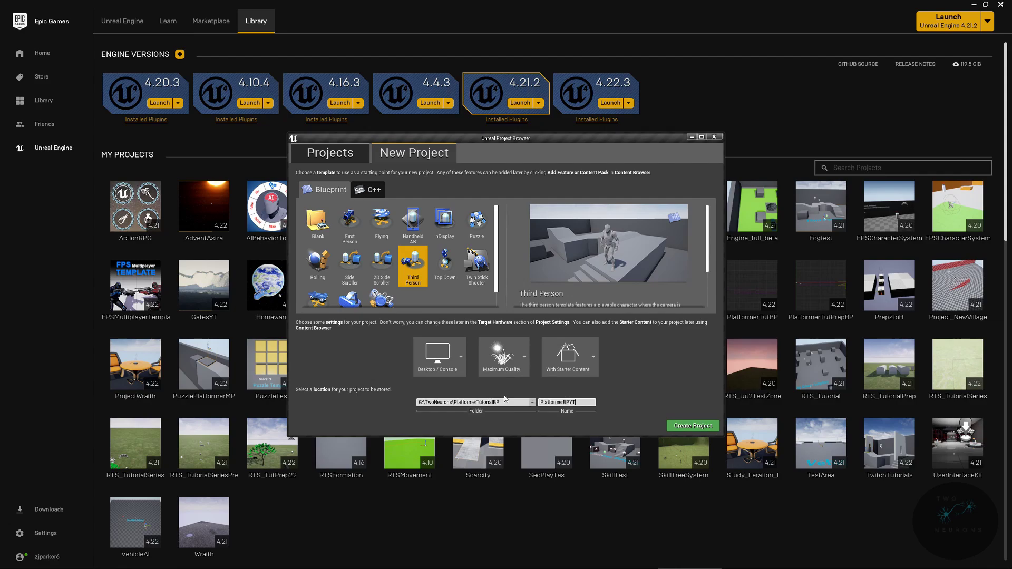
{"action": "left_click", "coordinate": [549, 367]}
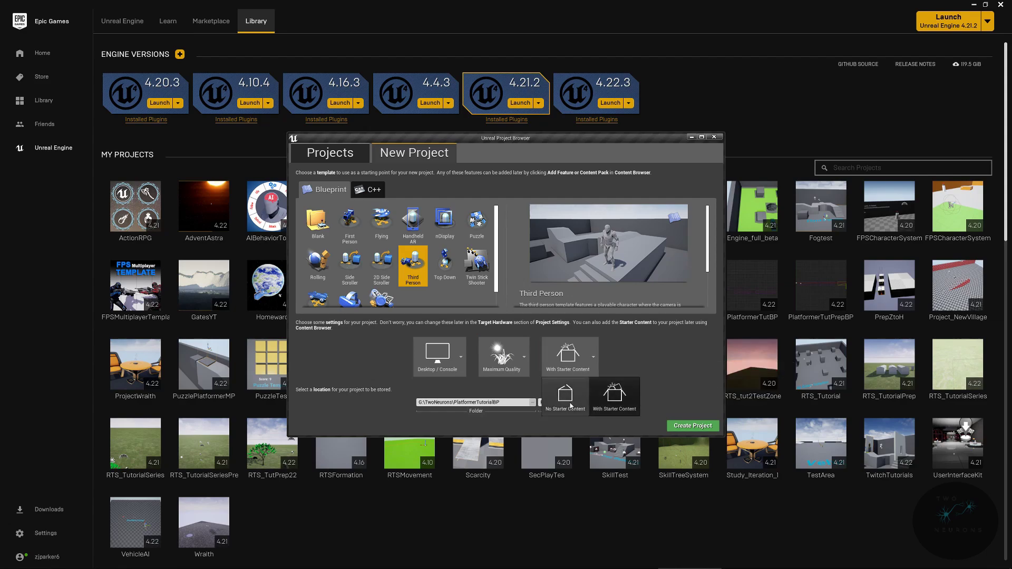
{"action": "left_click", "coordinate": [618, 398]}
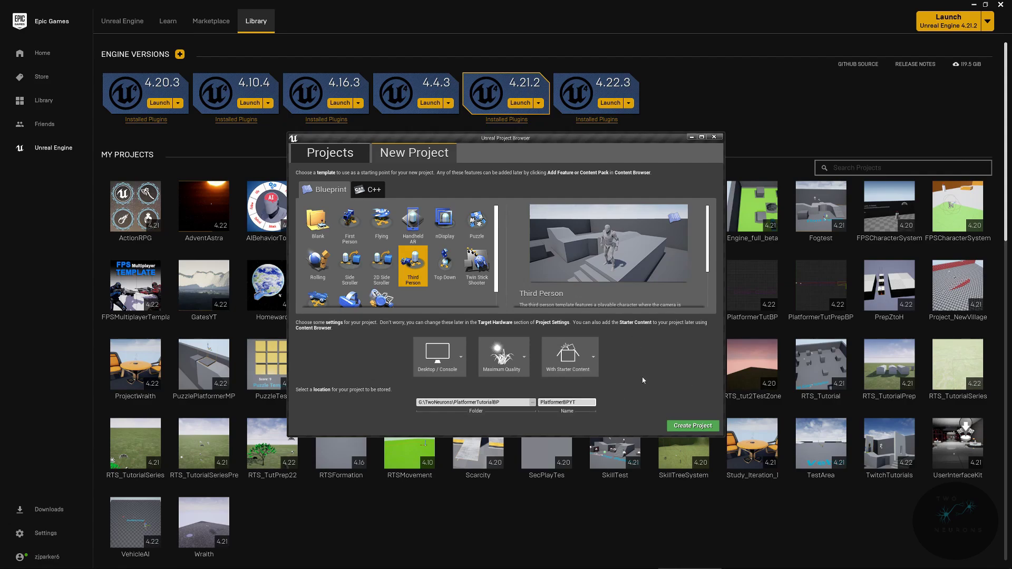
{"action": "left_click", "coordinate": [690, 426]}
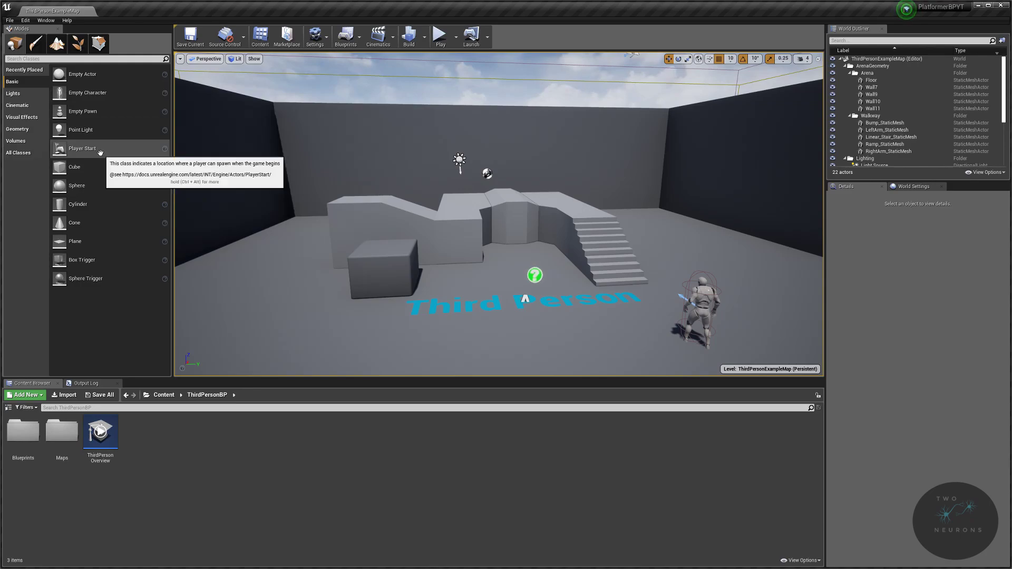
Try out placing basic actors by adding a Player Start and a cube to the level, deleting each one again
{"action": "left_click_drag", "start_coordinate": [100, 149], "coordinate": [536, 281]}
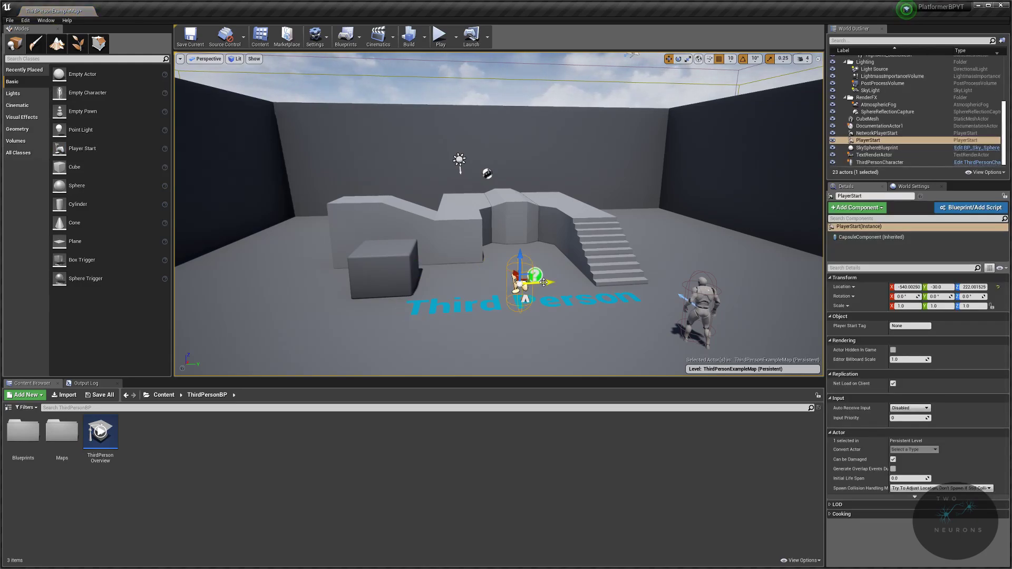
{"action": "key", "text": "Delete"}
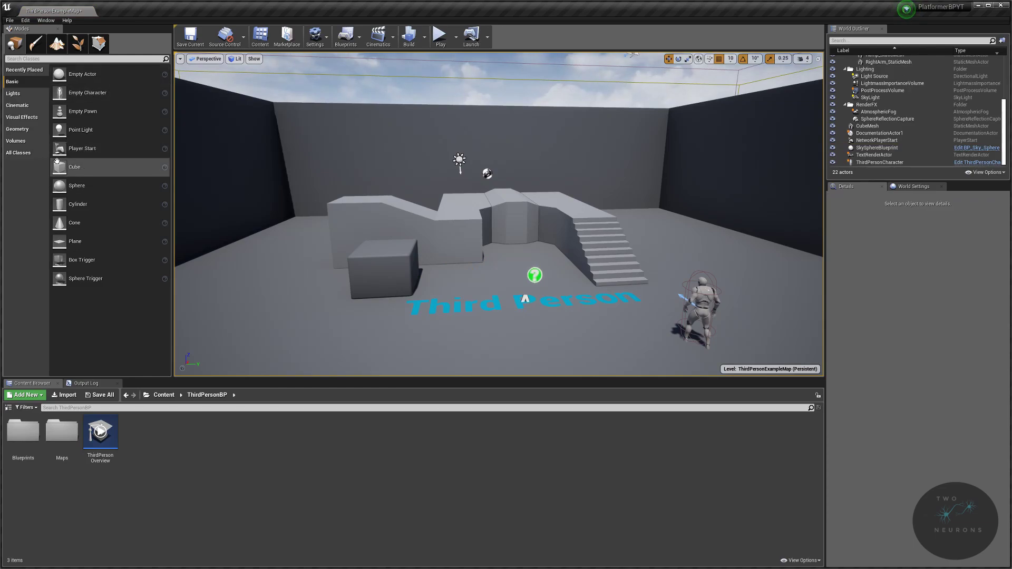
{"action": "left_click_drag", "start_coordinate": [75, 167], "coordinate": [479, 248]}
{"action": "key", "text": "Delete"}
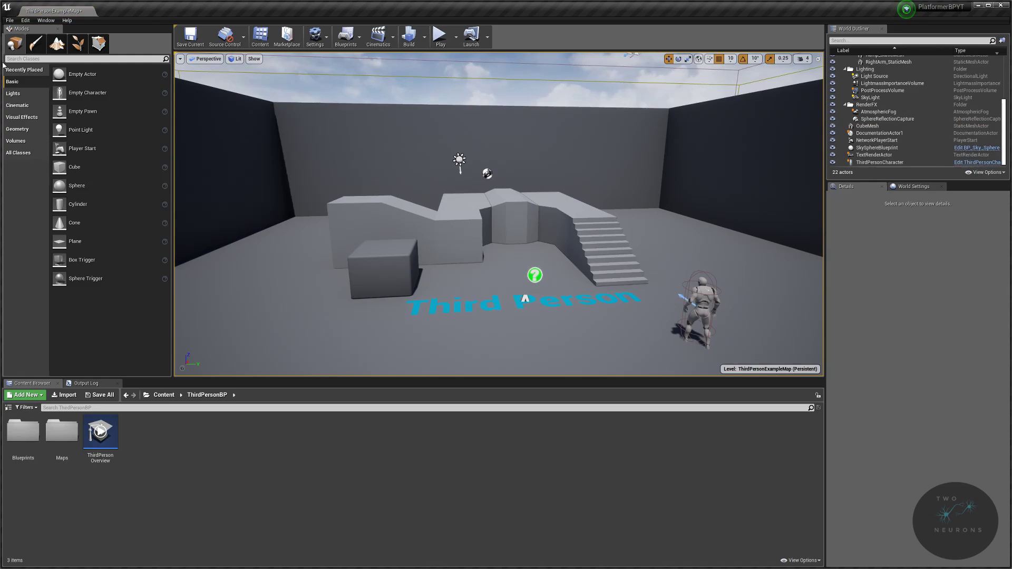
Try placing a Point Light above the ramps in the arena and delete it again
{"action": "left_click", "coordinate": [13, 94]}
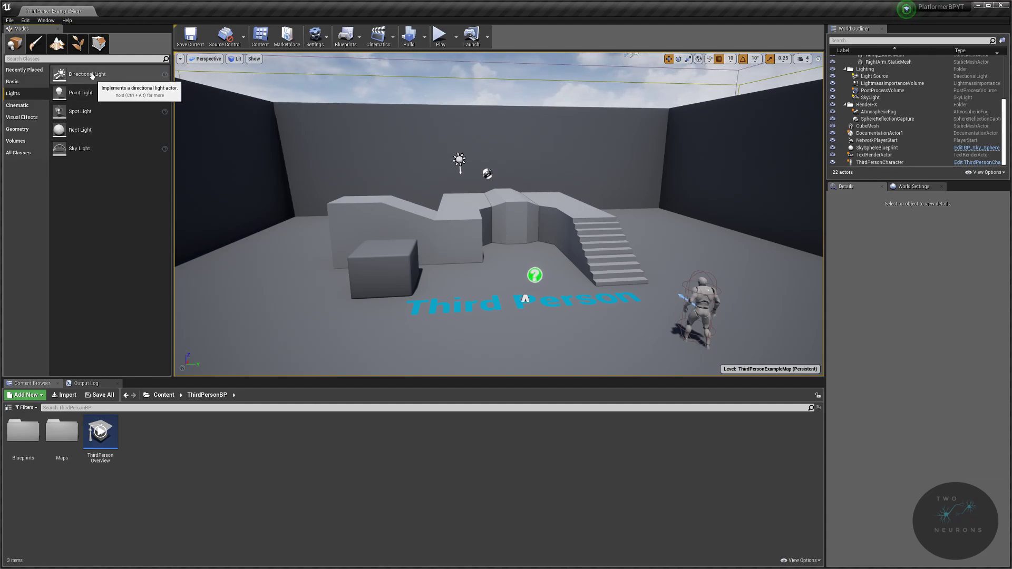
{"action": "mouse_move", "coordinate": [474, 221]}
{"action": "right_mouse_down"}
{"action": "mouse_move", "coordinate": [469, 132]}
{"action": "mouse_move", "coordinate": [474, 222]}
{"action": "right_mouse_up"}
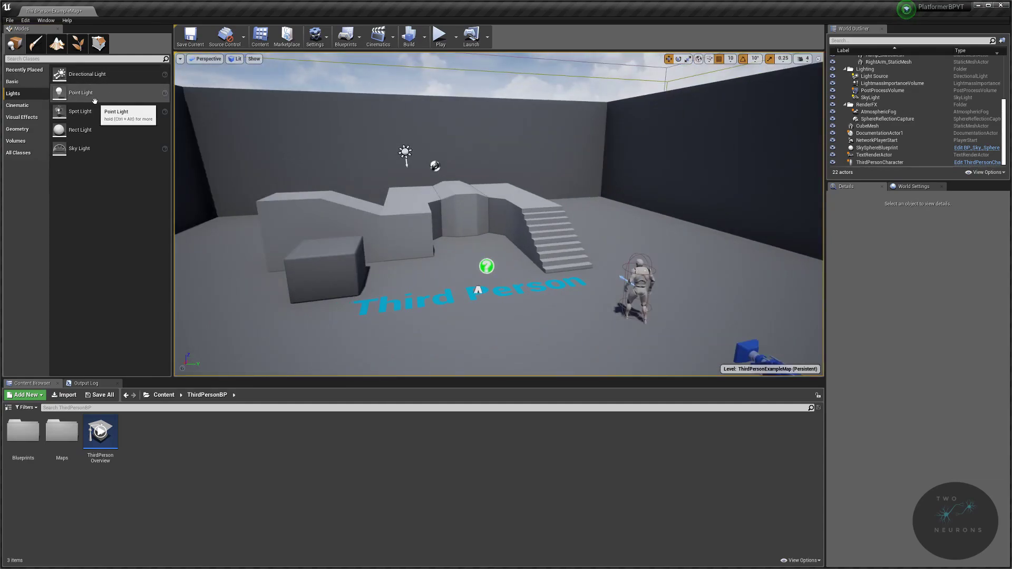
{"action": "left_click_drag", "start_coordinate": [94, 101], "coordinate": [428, 115]}
{"action": "key", "text": "Delete"}
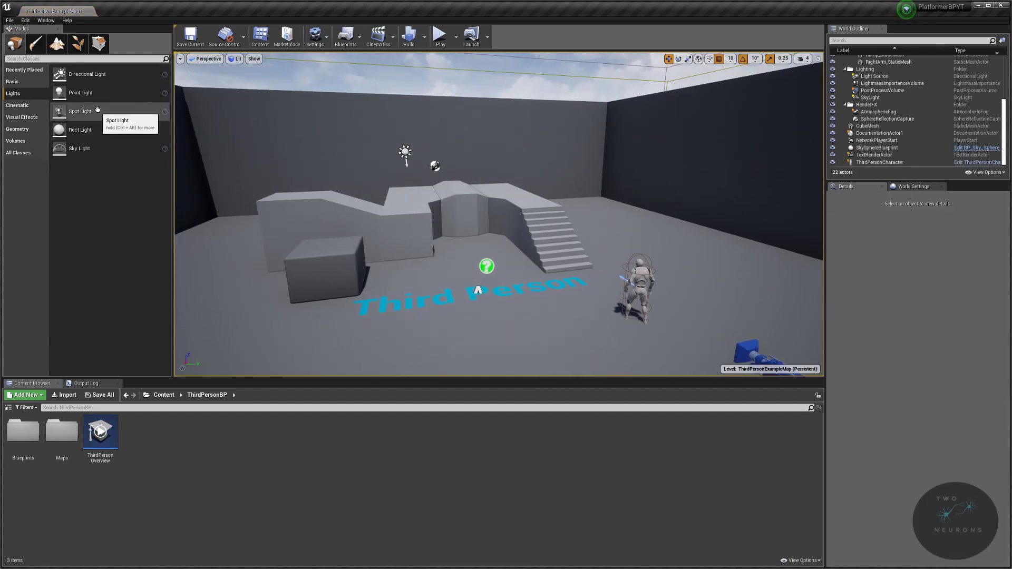
Look through the Cinematic and Visual Effects actors, and try placing a Curved Stair brush on the Third Person floor text, deleting it again
{"action": "left_click", "coordinate": [19, 106]}
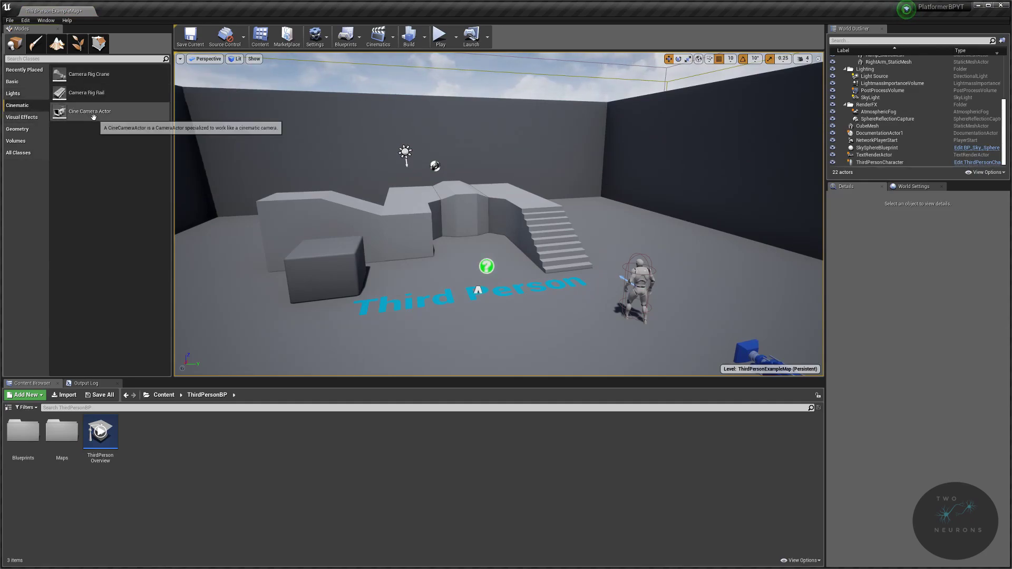
{"action": "left_click", "coordinate": [32, 118]}
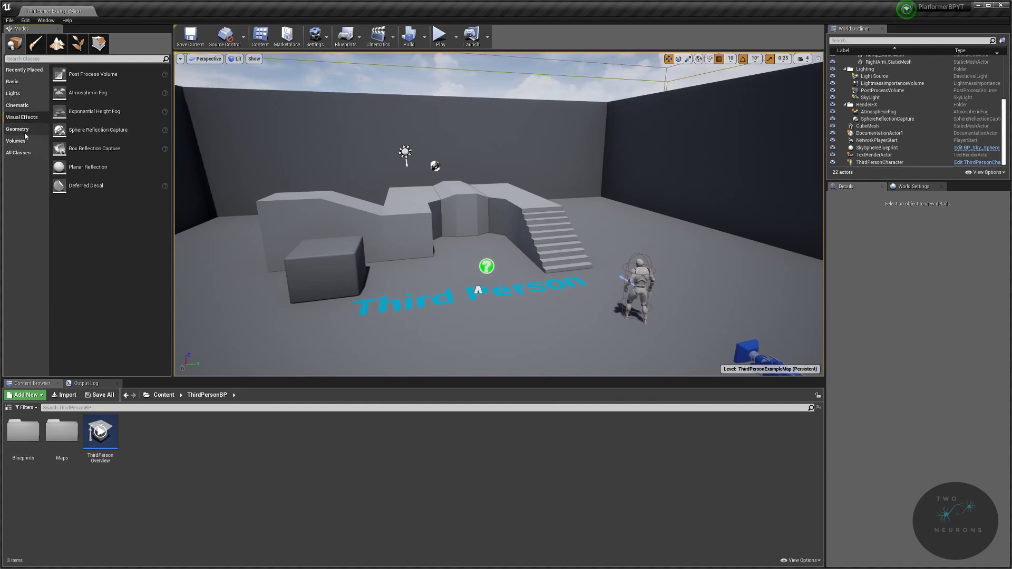
{"action": "left_click", "coordinate": [20, 129]}
{"action": "left_click_drag", "start_coordinate": [79, 125], "coordinate": [414, 310]}
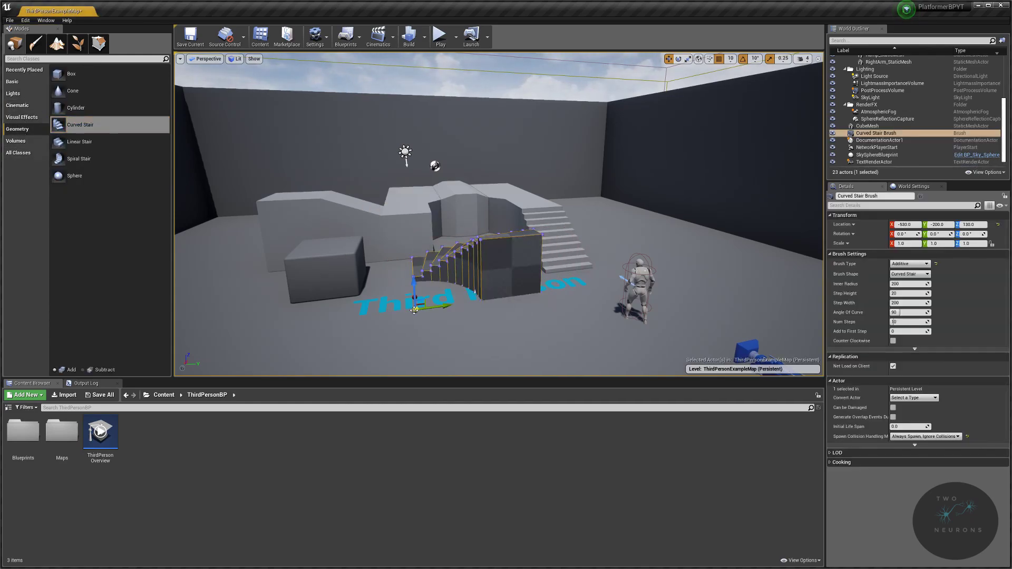
{"action": "right_click_drag", "start_coordinate": [409, 280], "coordinate": [410, 280]}
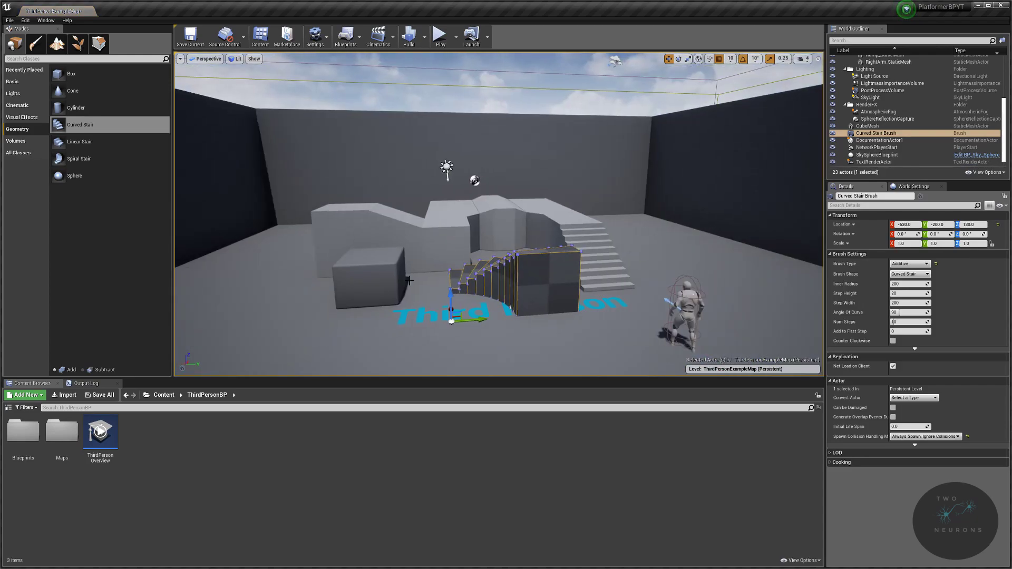
{"action": "key", "text": "Delete"}
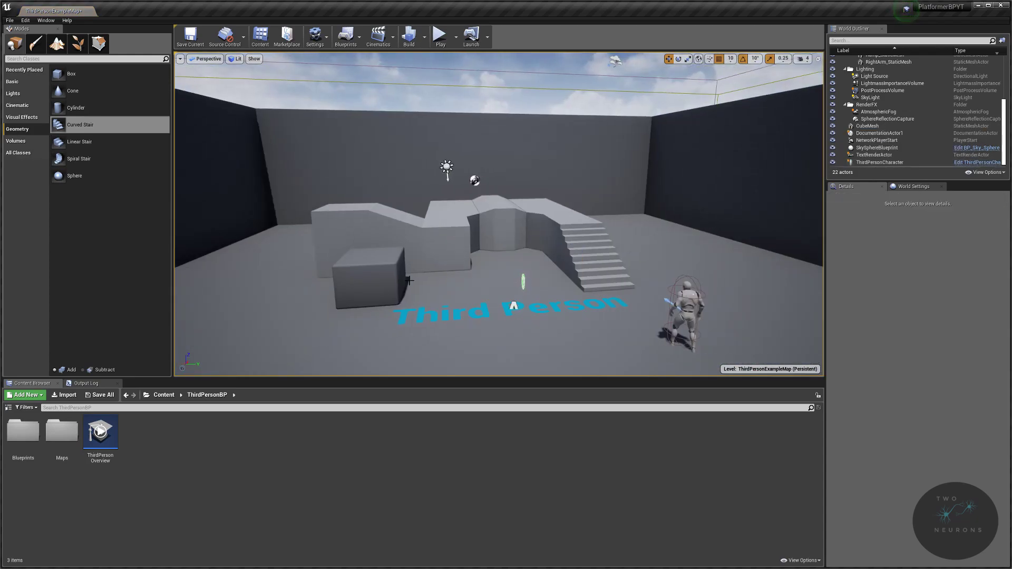
Review the placeable actors under Volumes, All Classes and Recently Placed
{"action": "left_click", "coordinate": [29, 140]}
{"action": "left_click", "coordinate": [31, 151]}
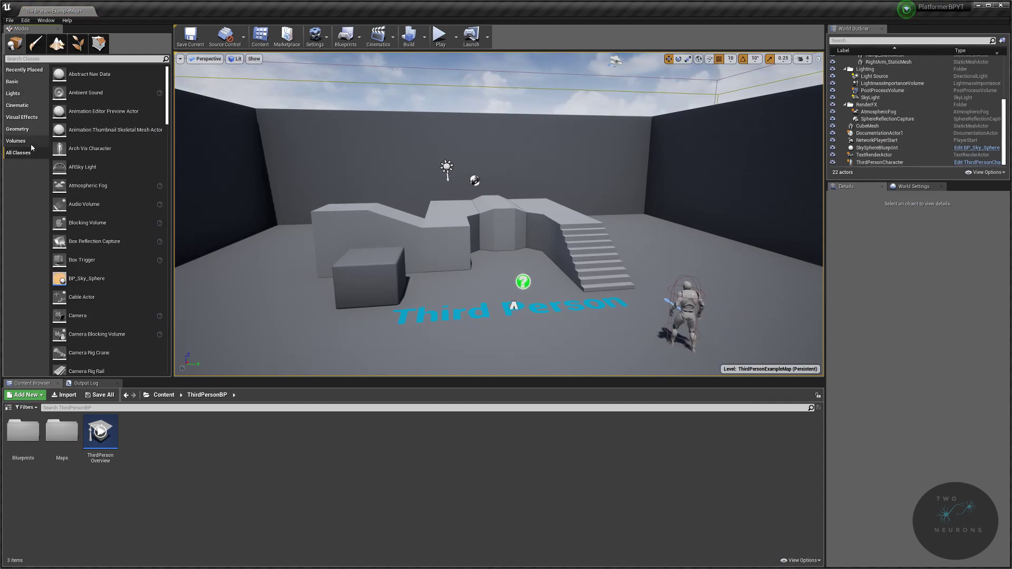
{"action": "left_click", "coordinate": [23, 69]}
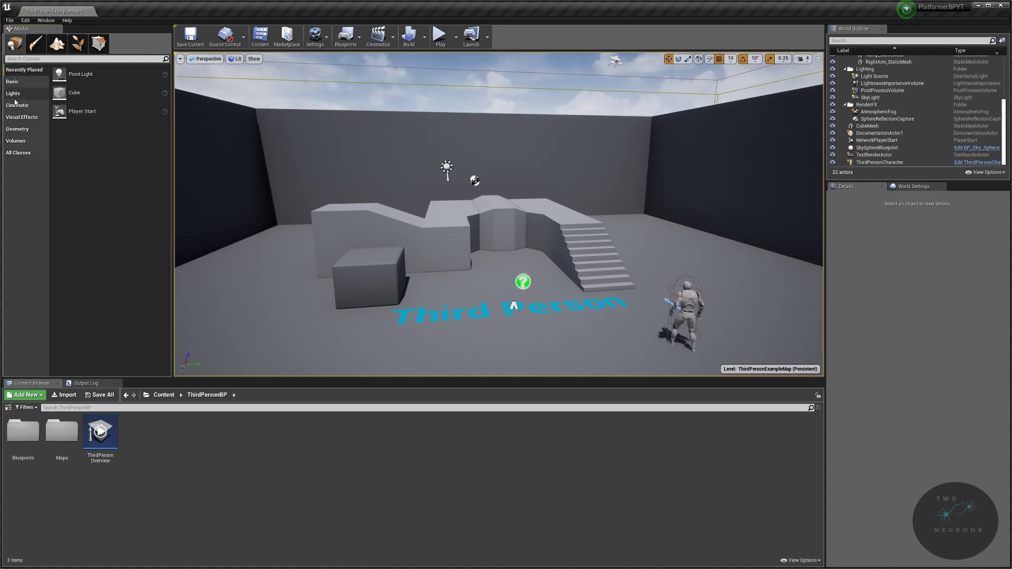
Examine the Landscape mode's new landscape settings and grid, and the mesh Paint mode's brush settings
{"action": "left_click", "coordinate": [57, 43]}
{"action": "right_click_drag", "start_coordinate": [527, 185], "coordinate": [579, 232]}
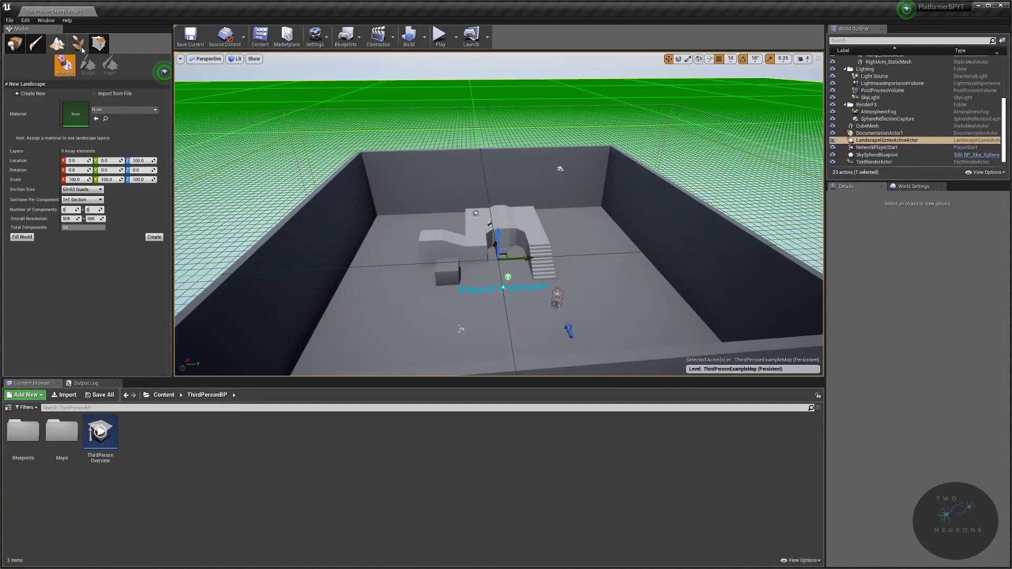
{"action": "left_click", "coordinate": [37, 44]}
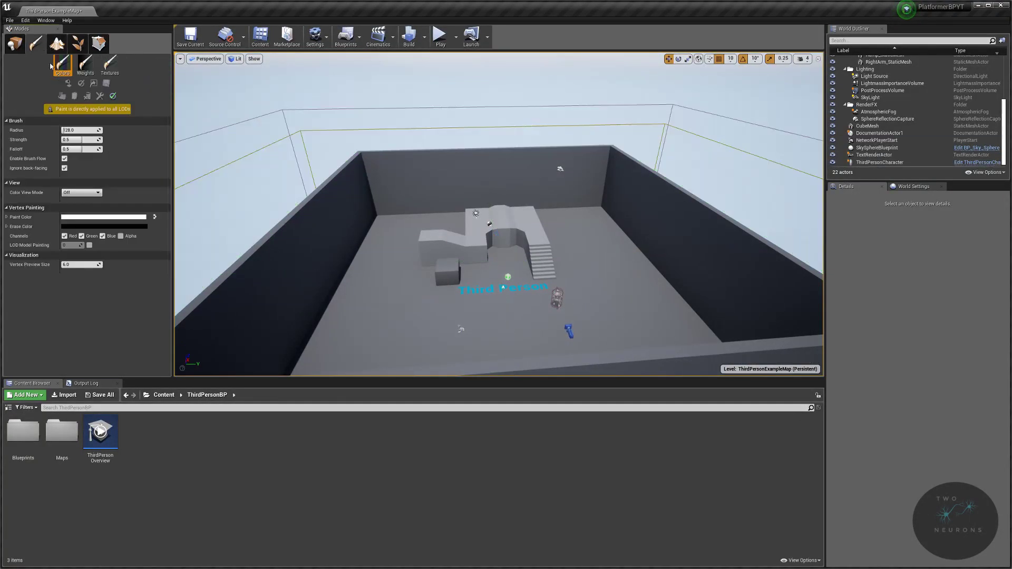
{"action": "mouse_move", "coordinate": [327, 82]}
{"action": "right_mouse_down"}
{"action": "mouse_move", "coordinate": [295, 85]}
{"action": "mouse_move", "coordinate": [297, 76]}
{"action": "right_mouse_up"}
{"action": "key", "text": "w"}
{"action": "key", "text": "a"}
{"action": "right_click_drag", "start_coordinate": [451, 161], "coordinate": [451, 161]}
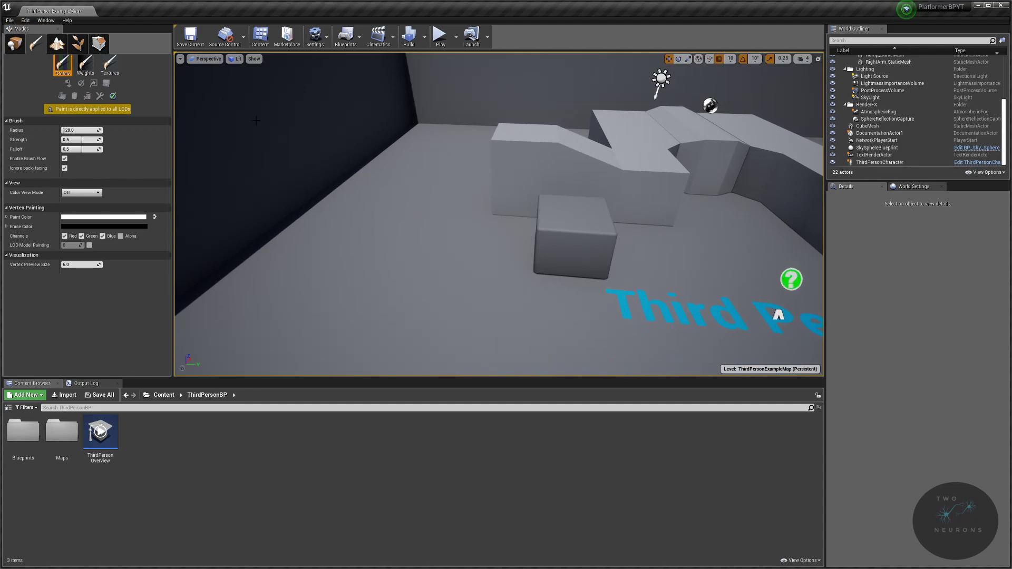
Look at the Foliage mode's paint options and the Geometry Editing mode's tools, and return to the Place mode
{"action": "left_click", "coordinate": [79, 45]}
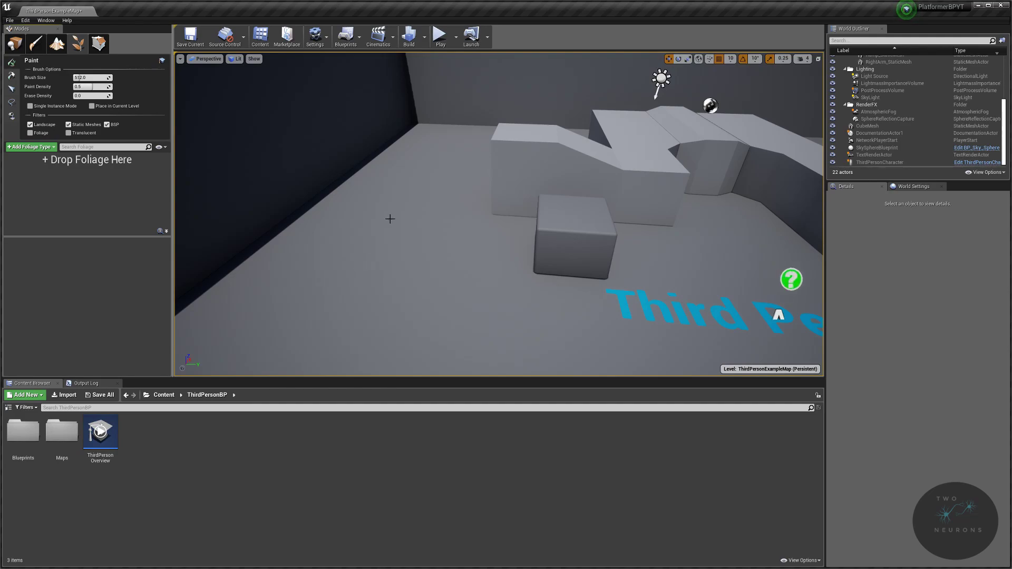
{"action": "key", "text": "shift+5"}
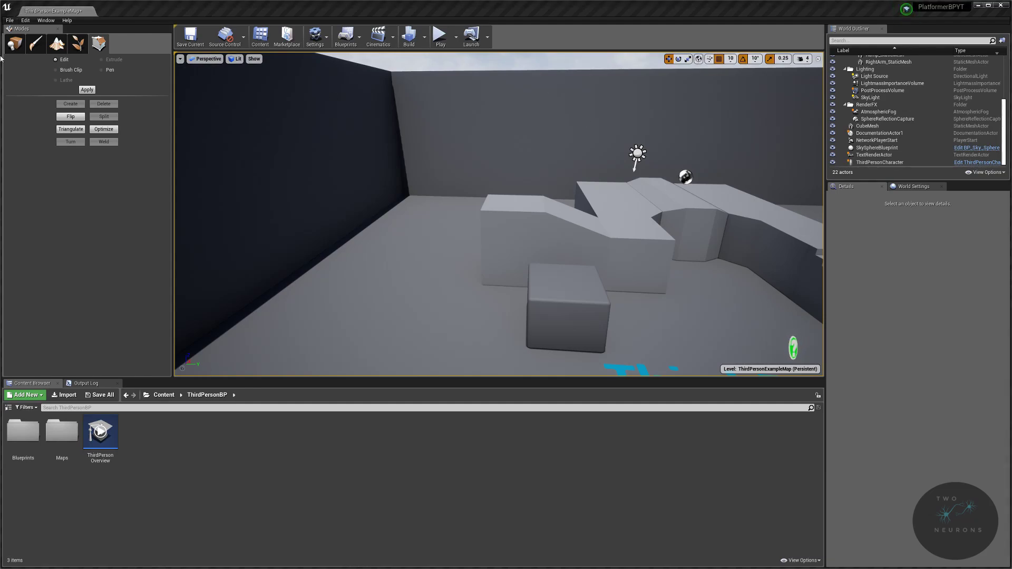
{"action": "left_click", "coordinate": [12, 45]}
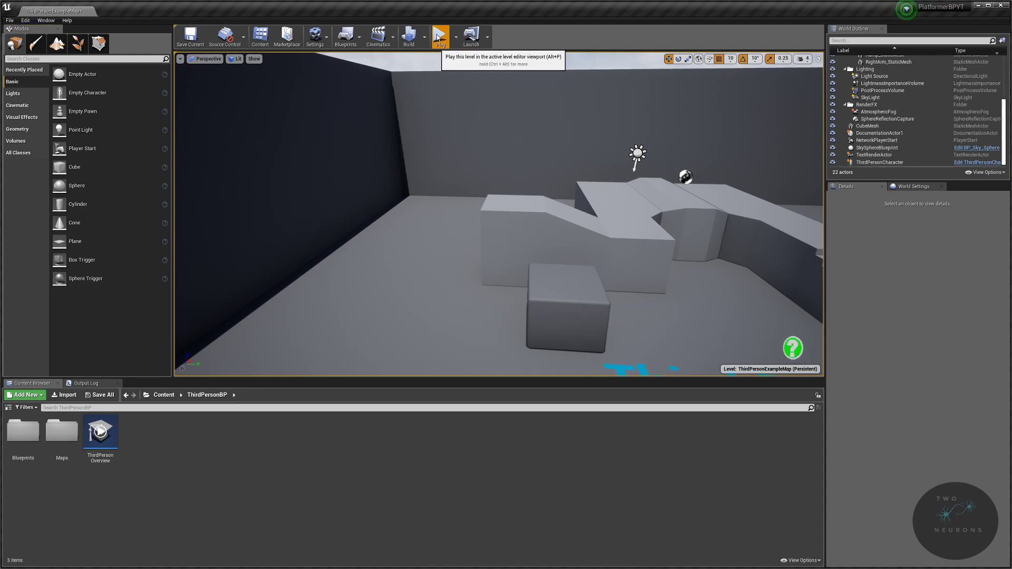
Play the level in the viewport and run the character up the stairs, over the ramps and around the arena
{"action": "left_click", "coordinate": [437, 36]}
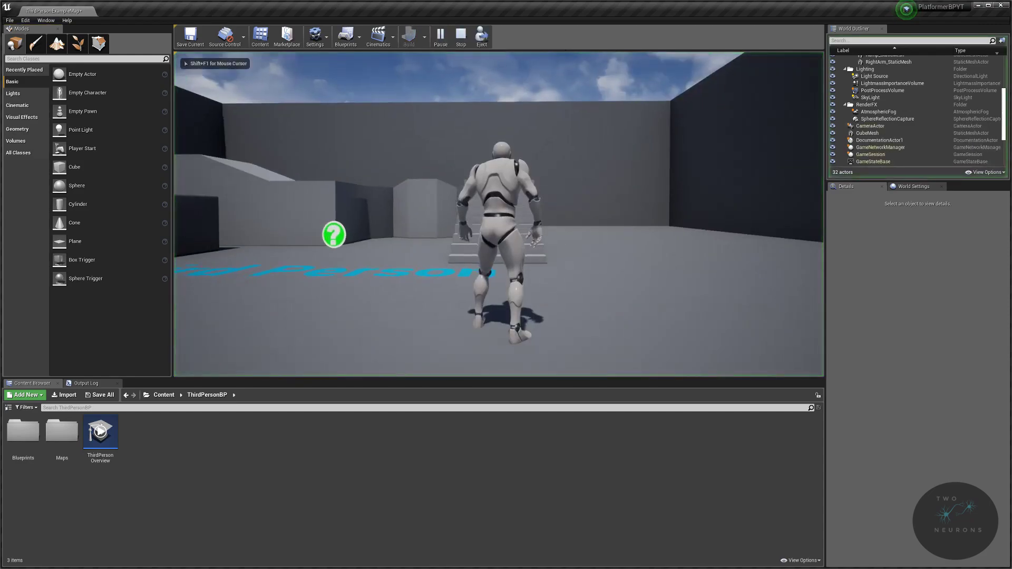
{"action": "key", "text": "w"}
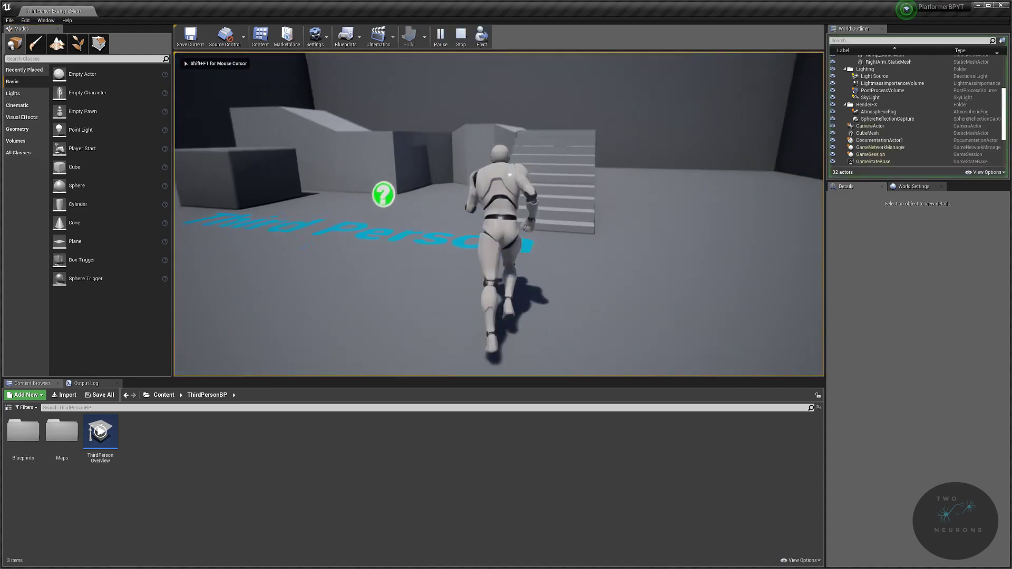
{"action": "key", "text": "w"}
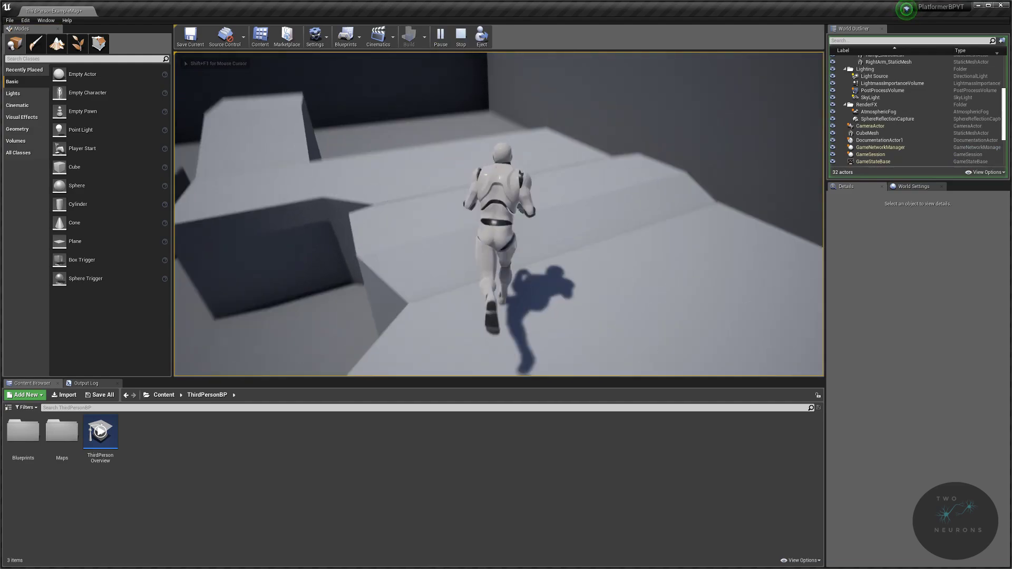
{"action": "key", "text": "w"}
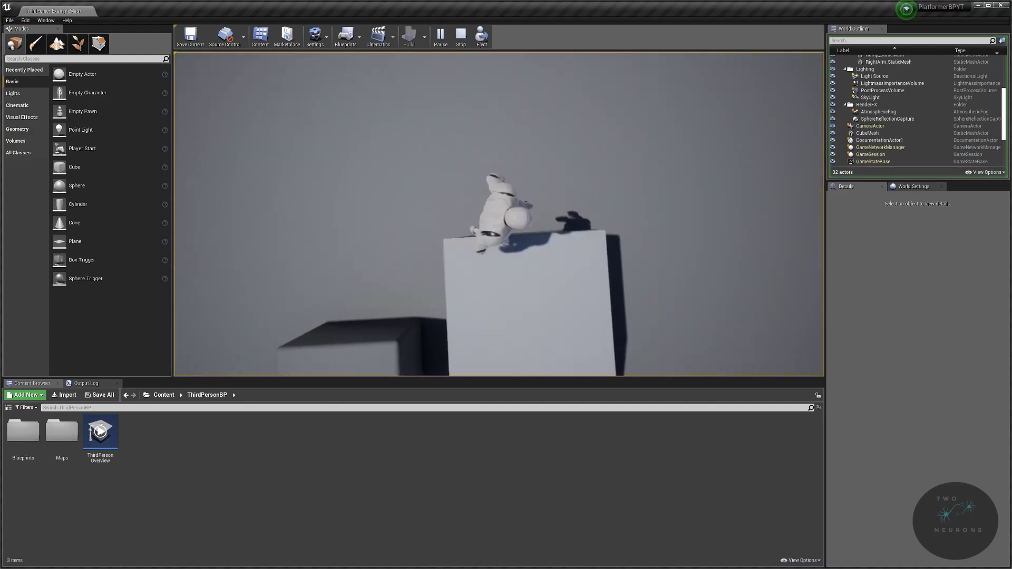
{"action": "key", "text": "w"}
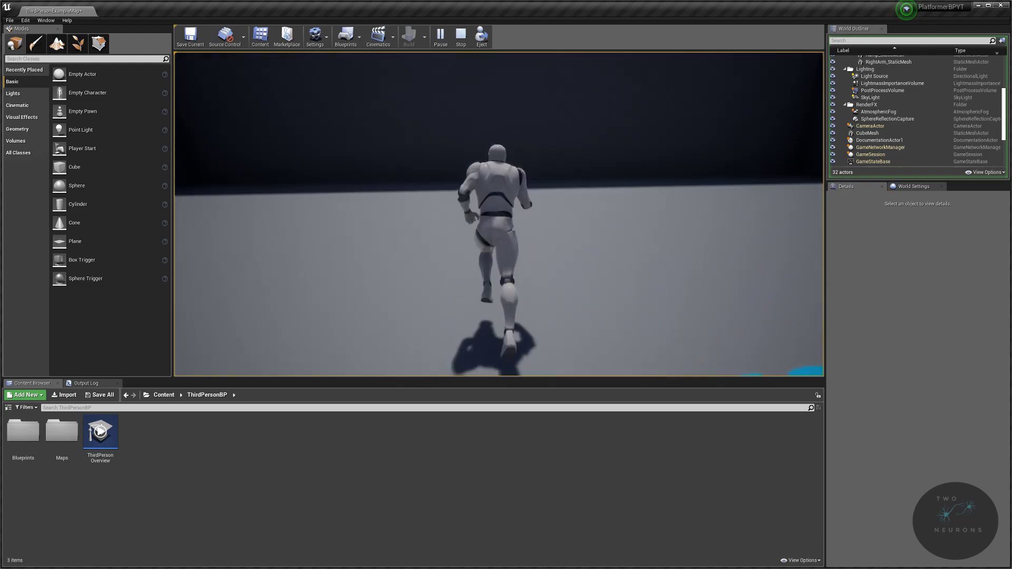
{"action": "key", "text": "s"}
{"action": "key", "text": "w"}
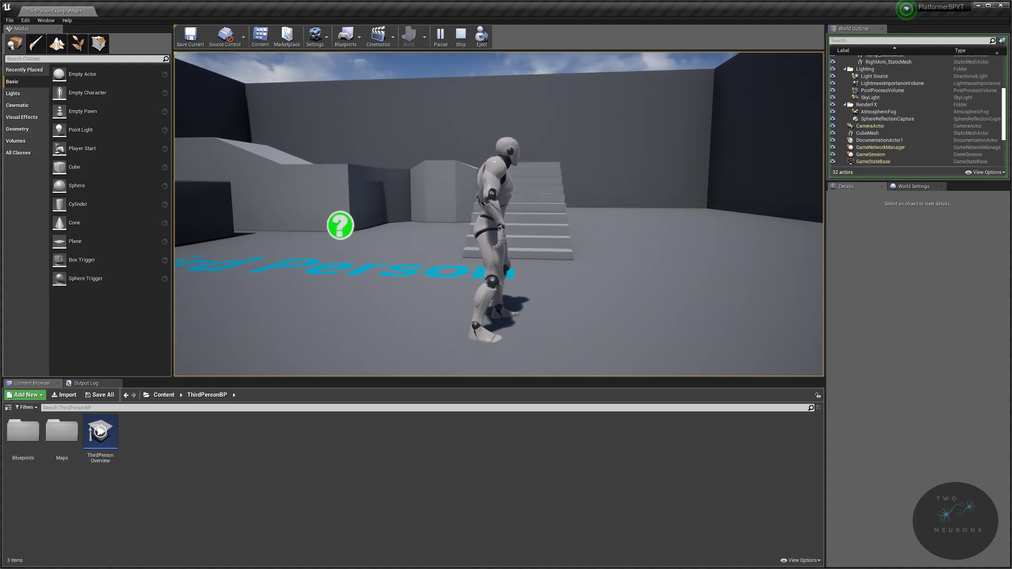
Release the mouse cursor from the game and stop playing, then start the level once more and stop it again
{"action": "key", "text": "shift+F1"}
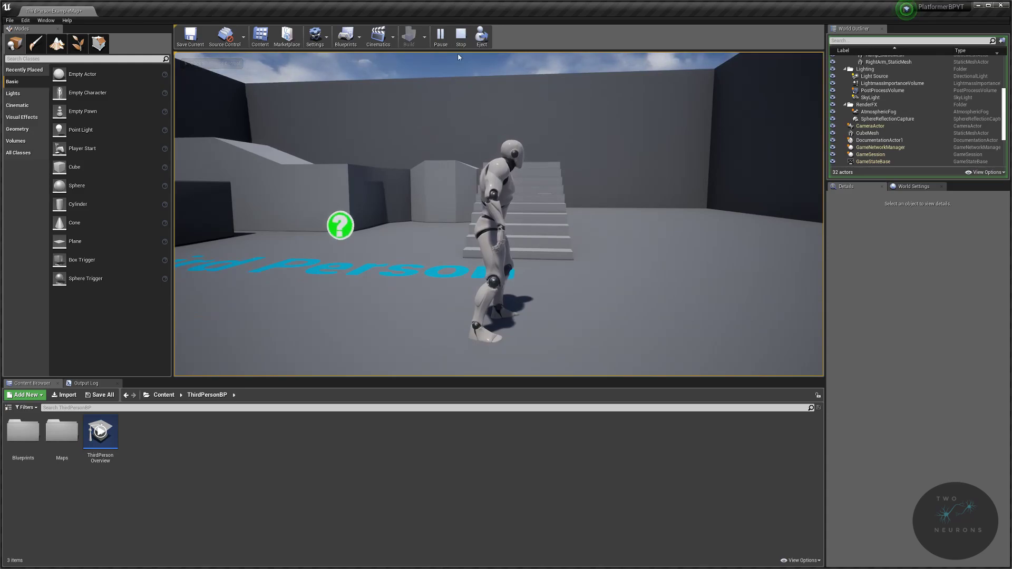
{"action": "left_click", "coordinate": [461, 36]}
{"action": "left_click", "coordinate": [440, 38]}
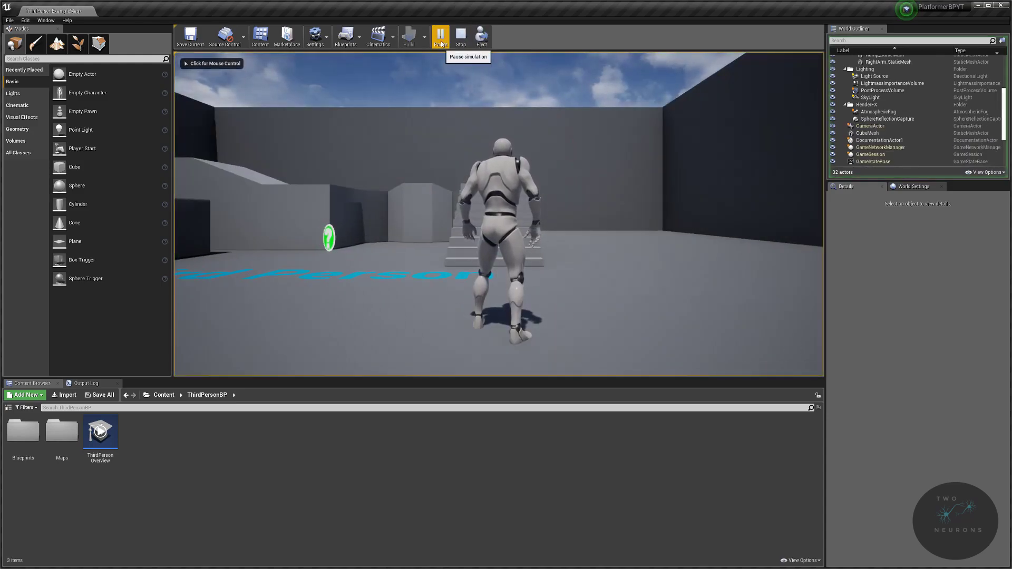
{"action": "left_click", "coordinate": [461, 35]}
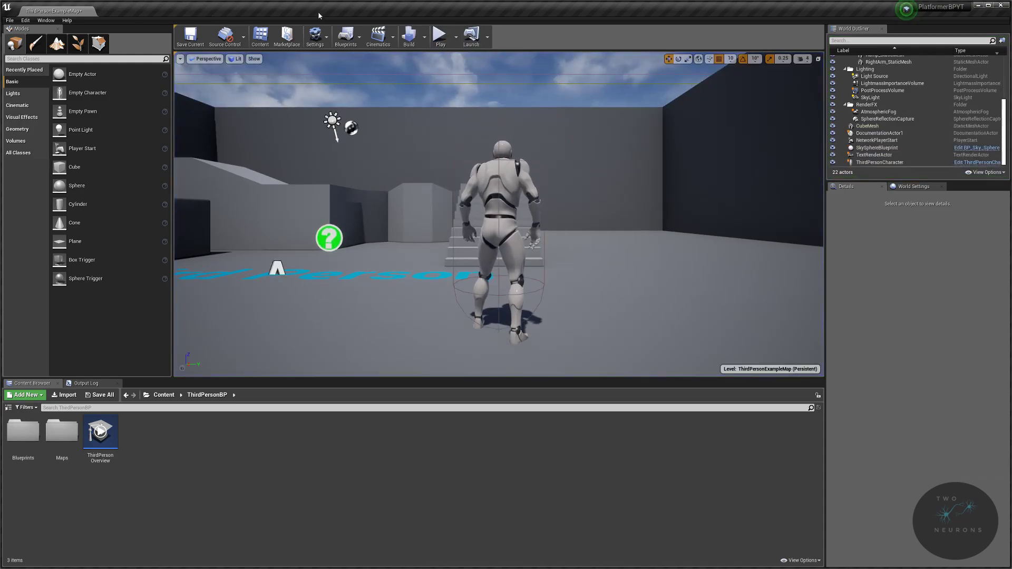
Review the commands offered under the level editor's Settings and Blueprints, and close them without choosing anything
{"action": "left_click", "coordinate": [316, 36]}
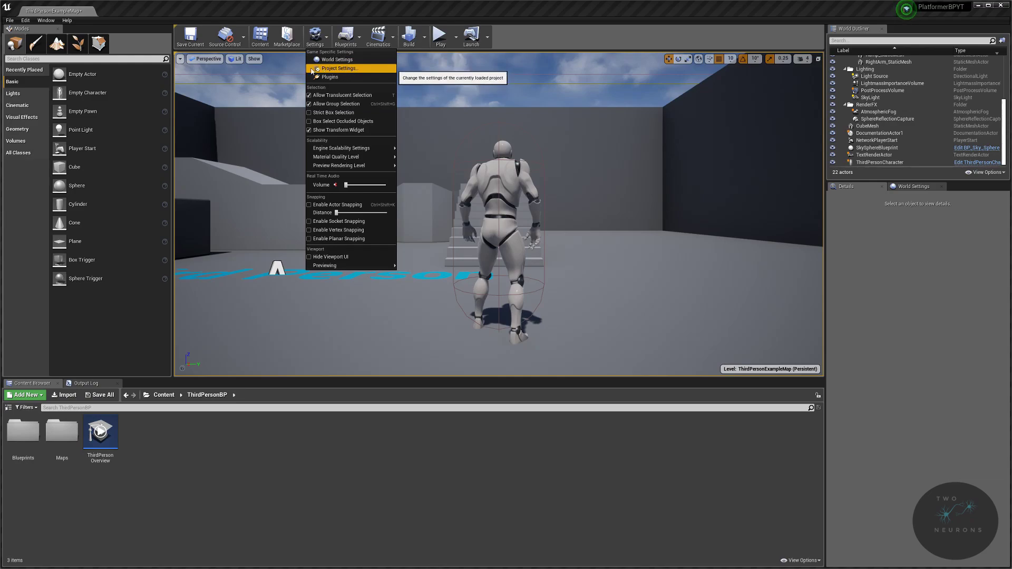
{"action": "left_click", "coordinate": [333, 4]}
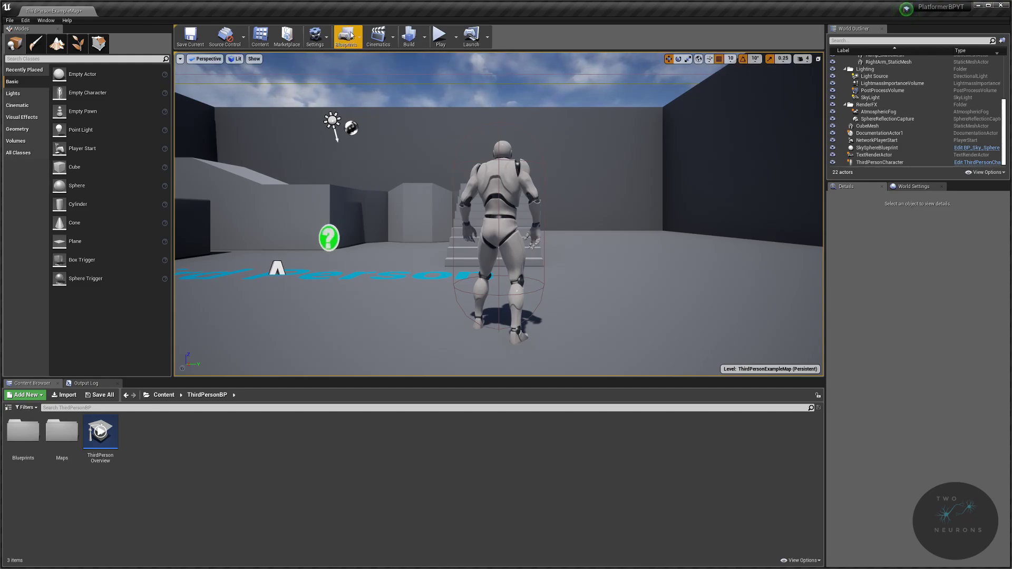
{"action": "left_click", "coordinate": [360, 37]}
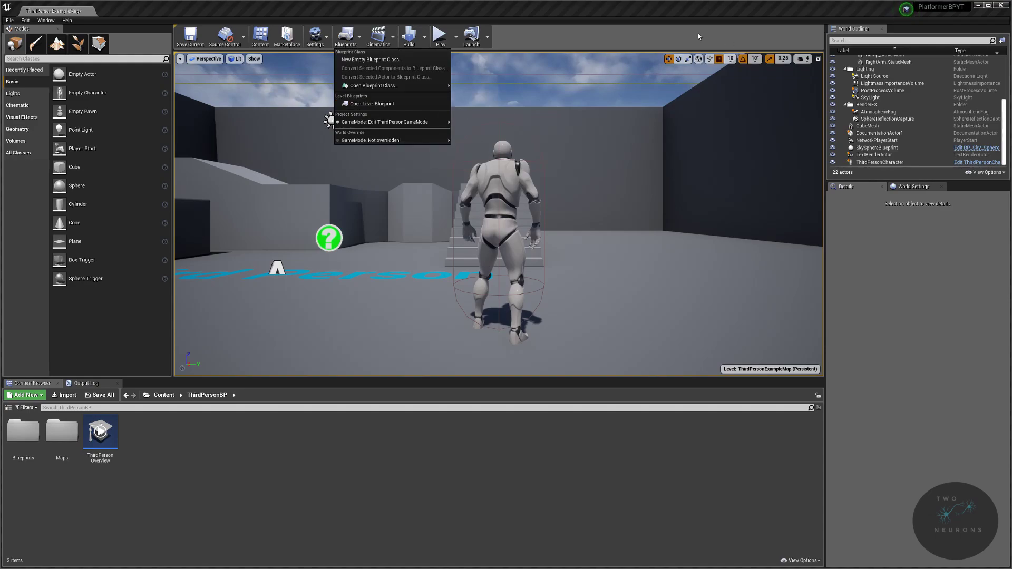
{"action": "left_click", "coordinate": [660, 82]}
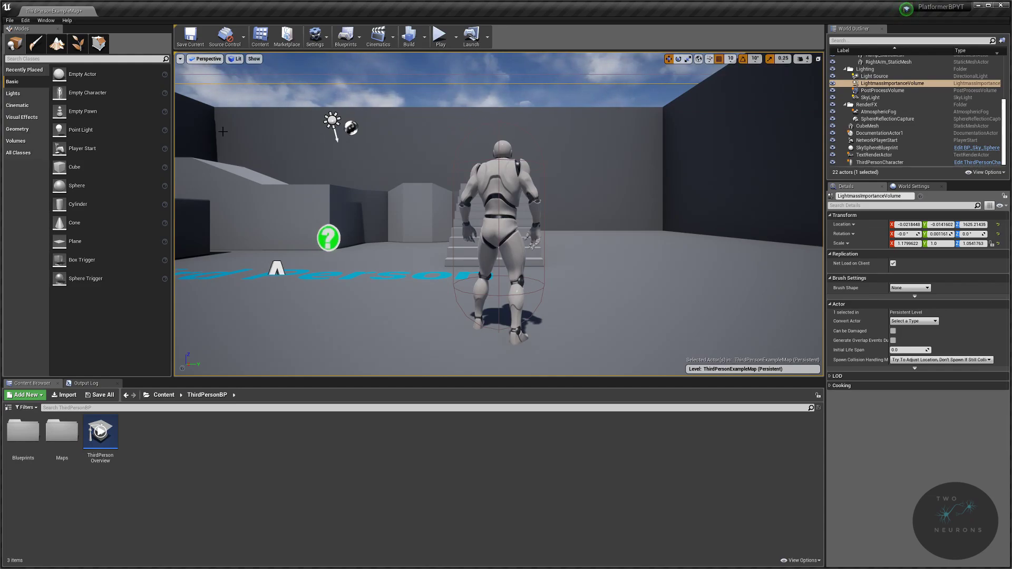
Look around the sky and arena, and inspect the level in the Unlit and Wireframe view modes
{"action": "mouse_move", "coordinate": [272, 117]}
{"action": "right_mouse_down"}
{"action": "mouse_move", "coordinate": [400, 121]}
{"action": "mouse_move", "coordinate": [285, 119]}
{"action": "right_mouse_up"}
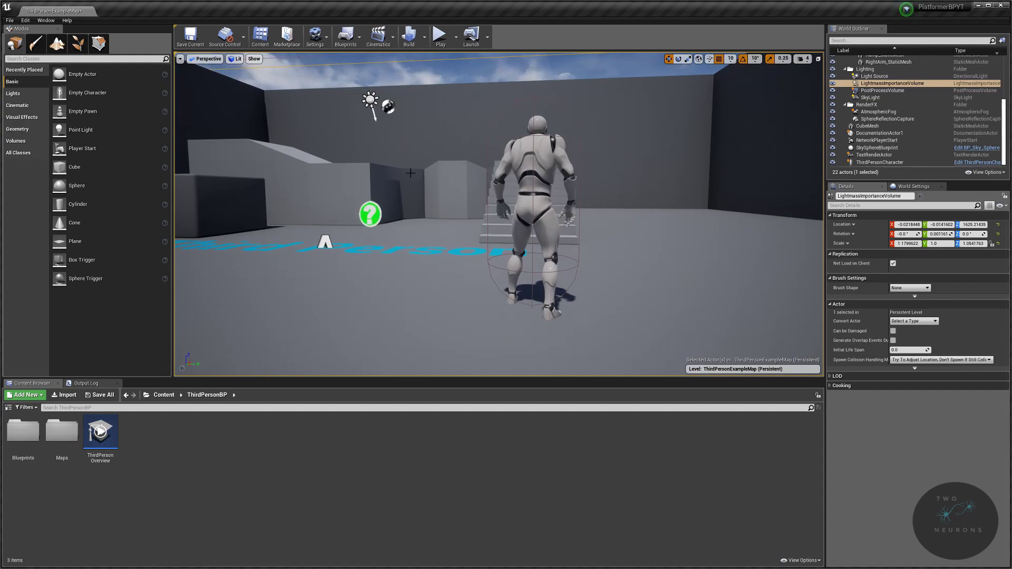
{"action": "right_click_drag", "start_coordinate": [410, 173], "coordinate": [411, 132]}
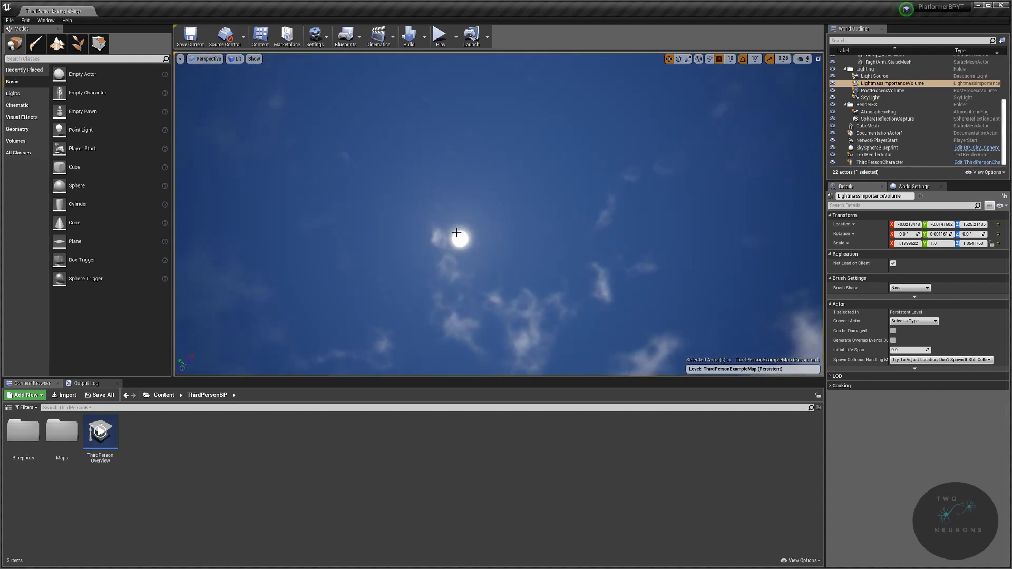
{"action": "right_click_drag", "start_coordinate": [456, 233], "coordinate": [506, 239]}
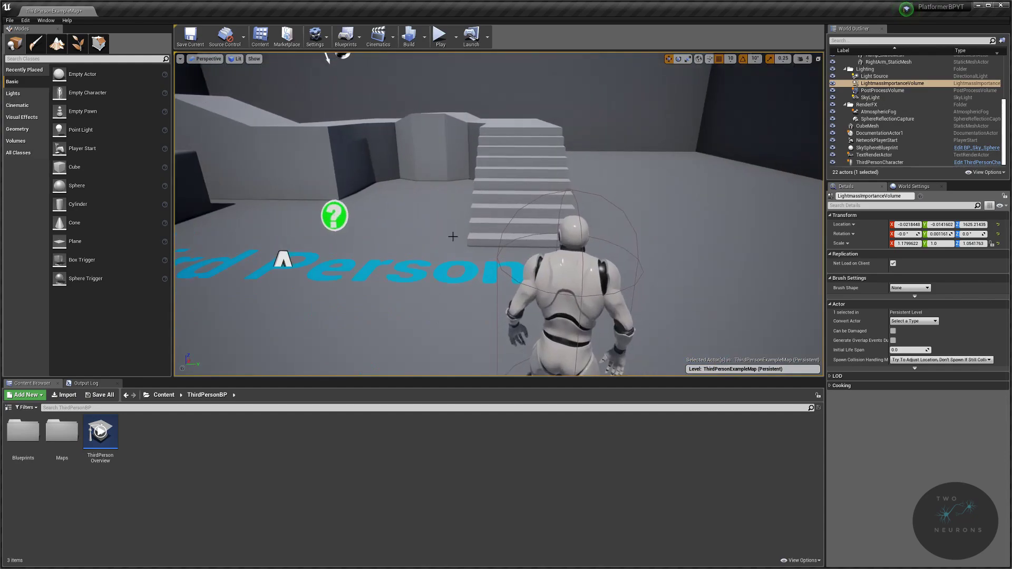
{"action": "left_click", "coordinate": [237, 59]}
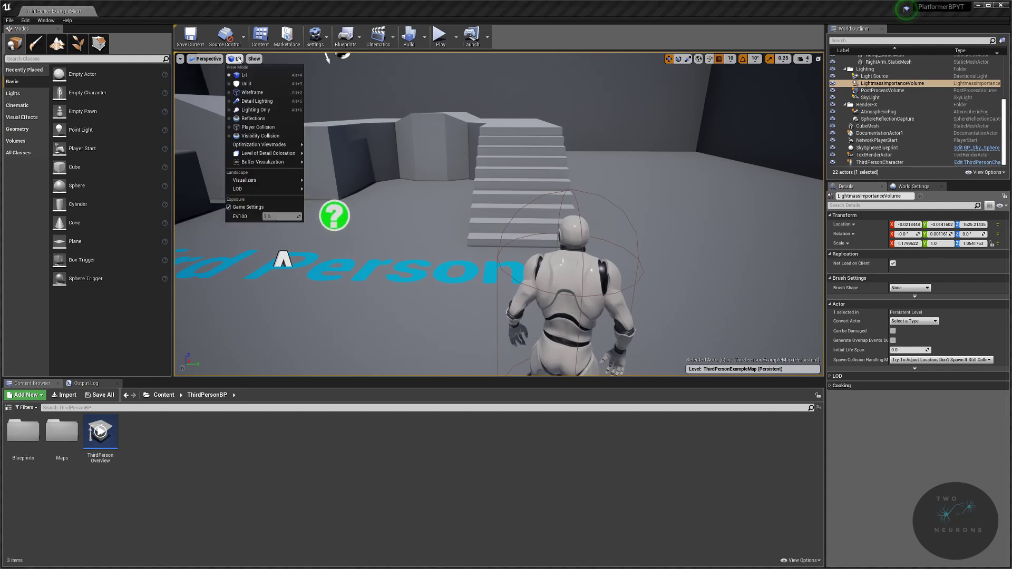
{"action": "left_click", "coordinate": [246, 84]}
{"action": "right_click_drag", "start_coordinate": [542, 153], "coordinate": [532, 157]}
{"action": "left_click", "coordinate": [241, 58]}
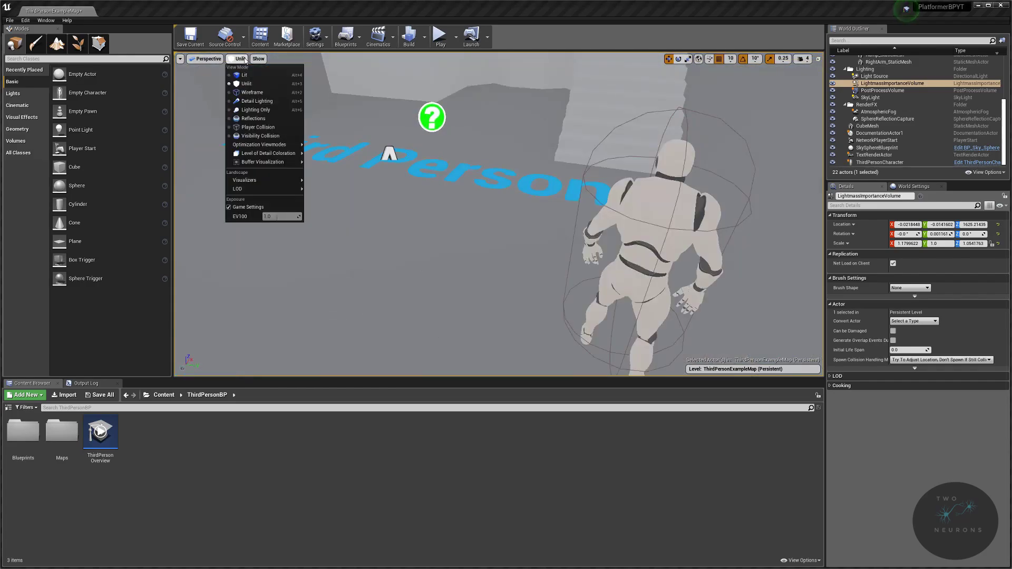
{"action": "left_click", "coordinate": [250, 93]}
{"action": "right_click_drag", "start_coordinate": [250, 93], "coordinate": [250, 93]}
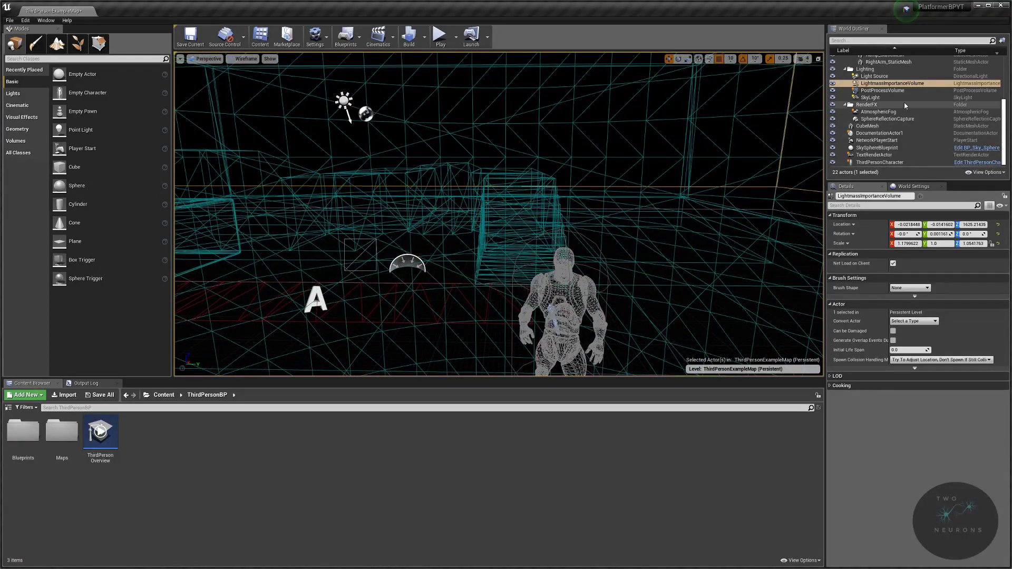
Search the level's actors for "sky", and hide SkySphereBlueprint and show it again to compare the wireframe
{"action": "scroll", "coordinate": [854, 95], "scroll_direction": "up", "scroll_amount": 5}
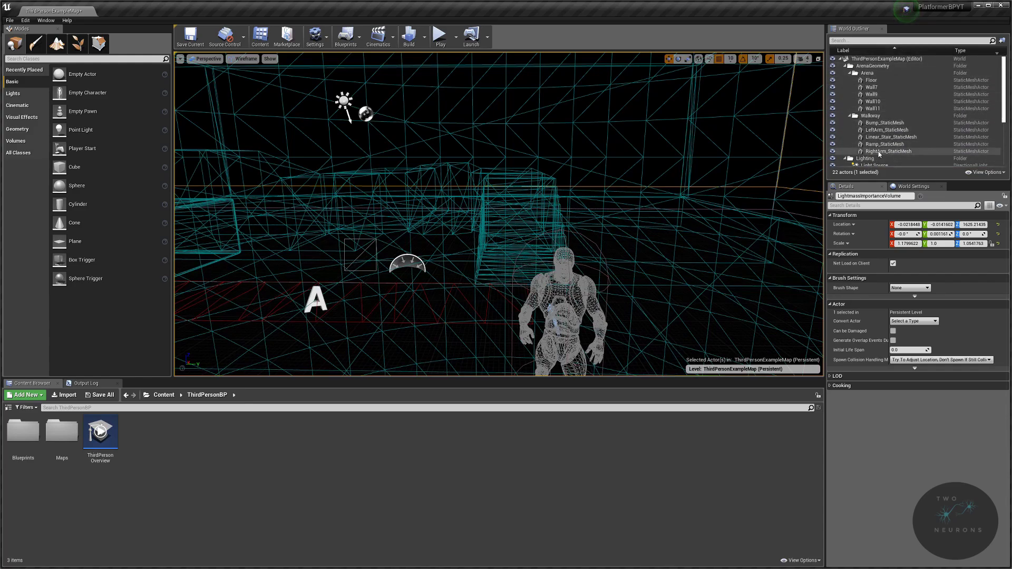
{"action": "left_click", "coordinate": [881, 40]}
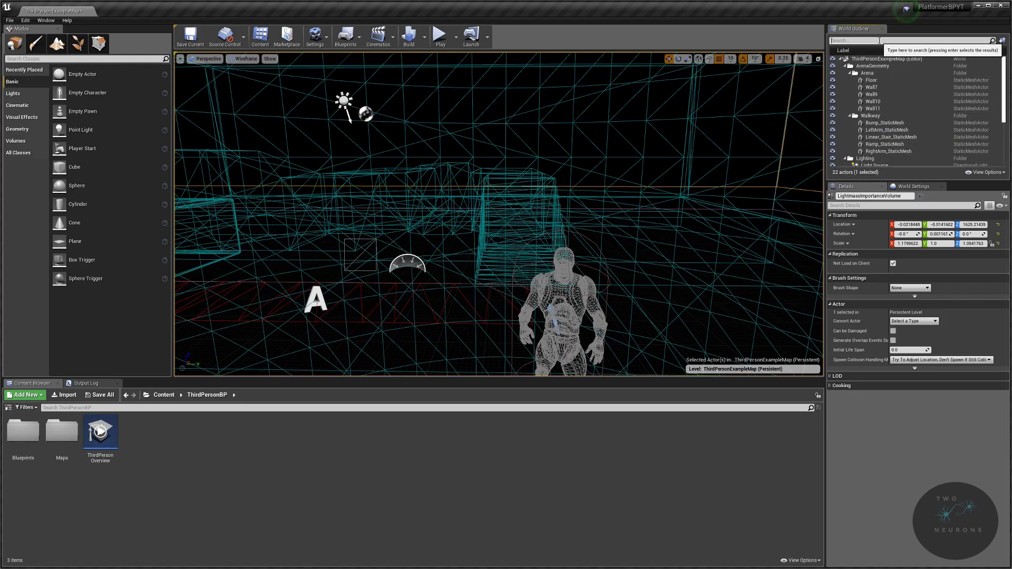
{"action": "type", "text": "sky"}
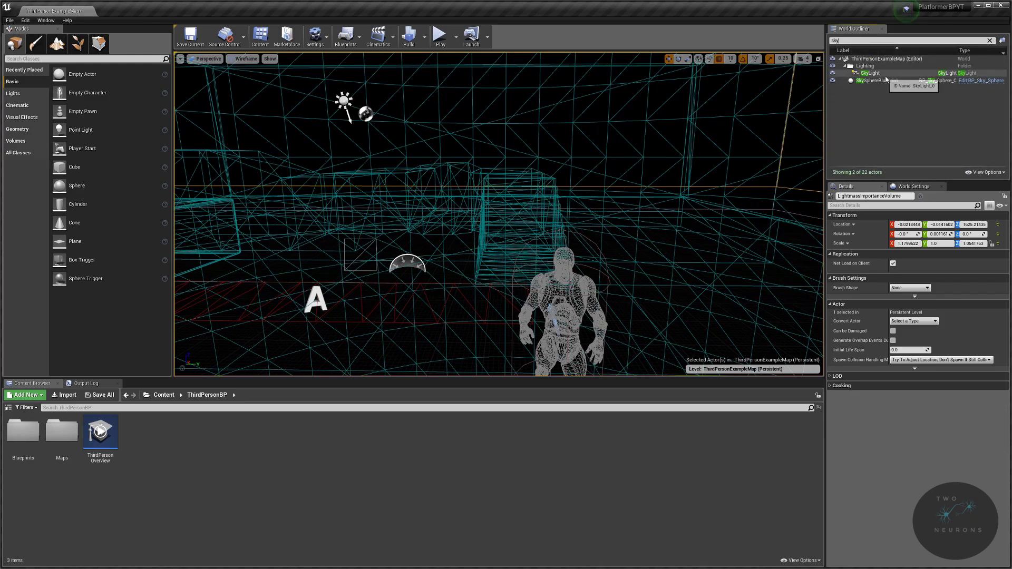
{"action": "left_click", "coordinate": [832, 81]}
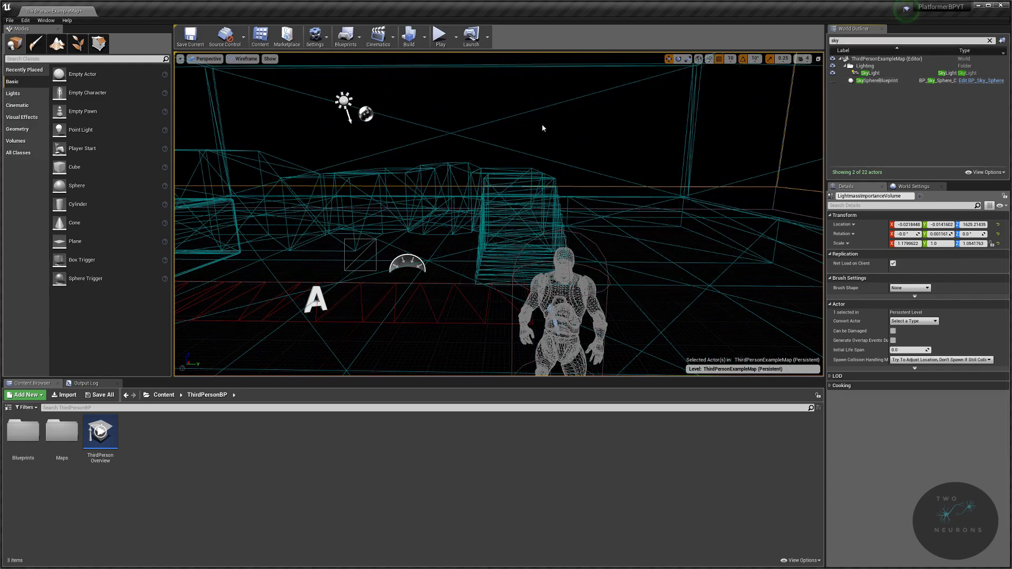
{"action": "right_click_drag", "start_coordinate": [542, 126], "coordinate": [514, 139]}
{"action": "left_click", "coordinate": [833, 80]}
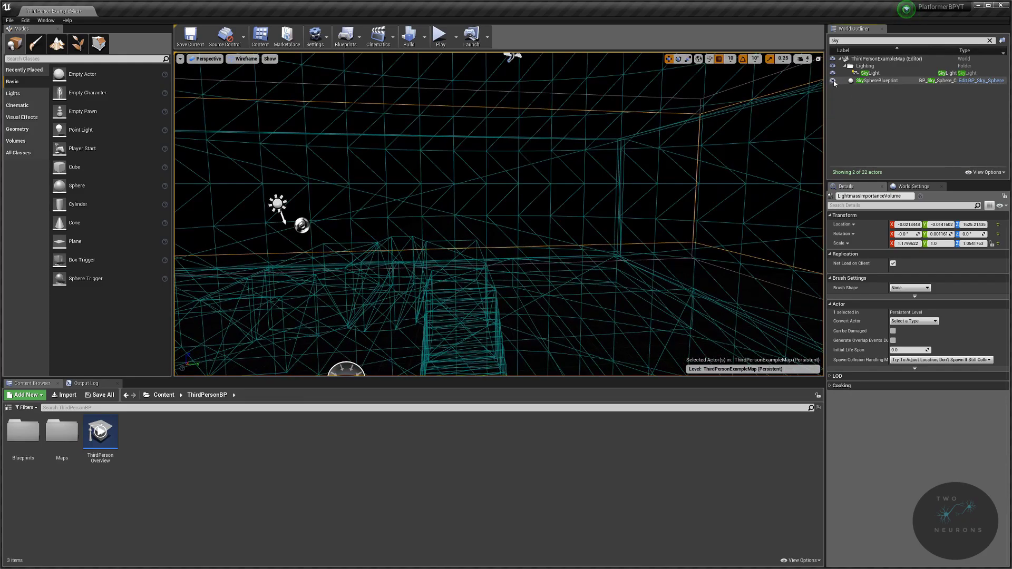
Deselect the volume and return the viewport to the Lit view mode
{"action": "left_click", "coordinate": [241, 69]}
{"action": "left_click", "coordinate": [243, 58]}
{"action": "left_click", "coordinate": [239, 75]}
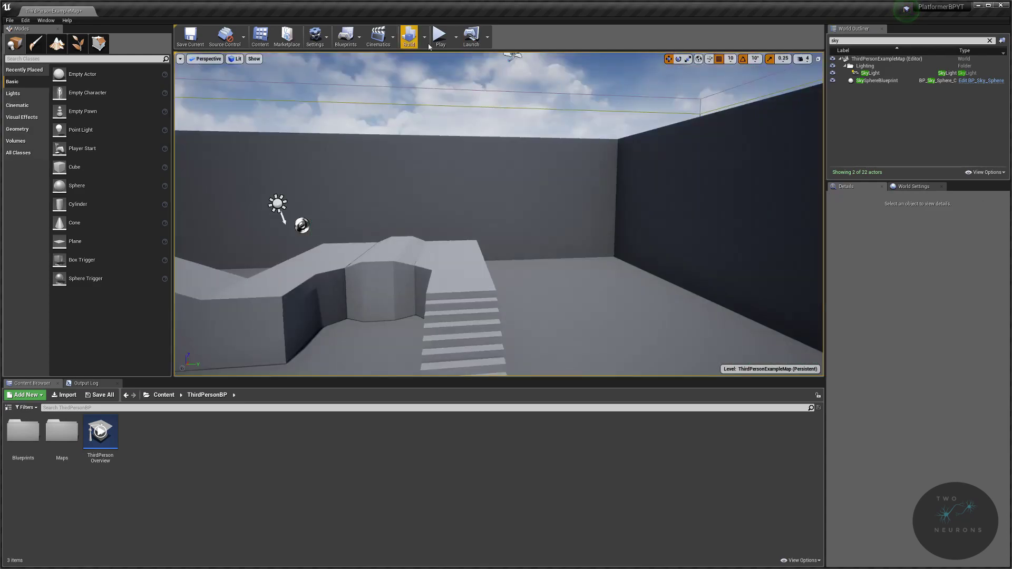
Switch the viewport from Perspective to the Top orthographic view of the arena
{"action": "left_click", "coordinate": [212, 59]}
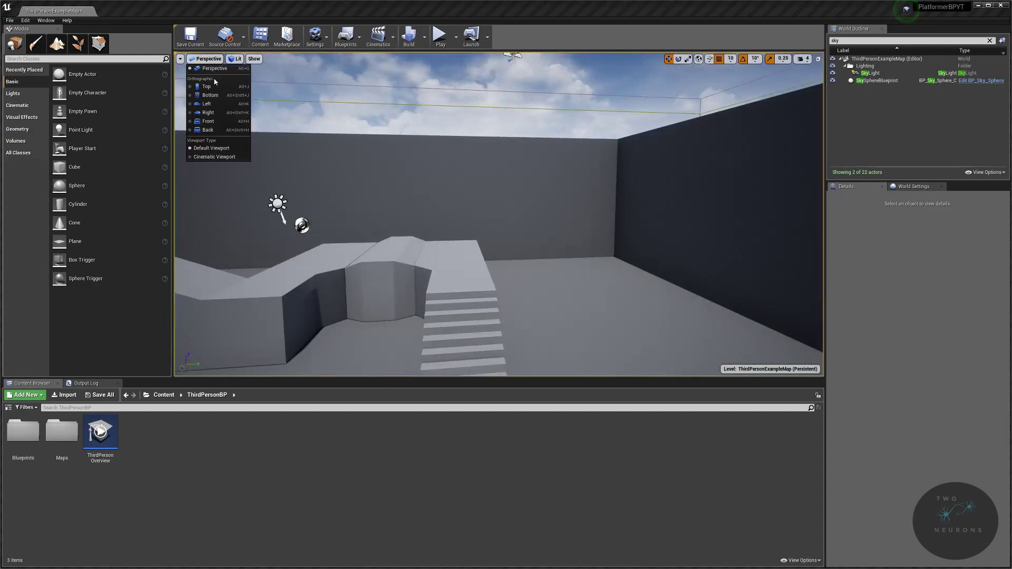
{"action": "left_click", "coordinate": [285, 94]}
{"action": "right_click_drag", "start_coordinate": [498, 211], "coordinate": [421, 190]}
{"action": "left_click", "coordinate": [206, 59]}
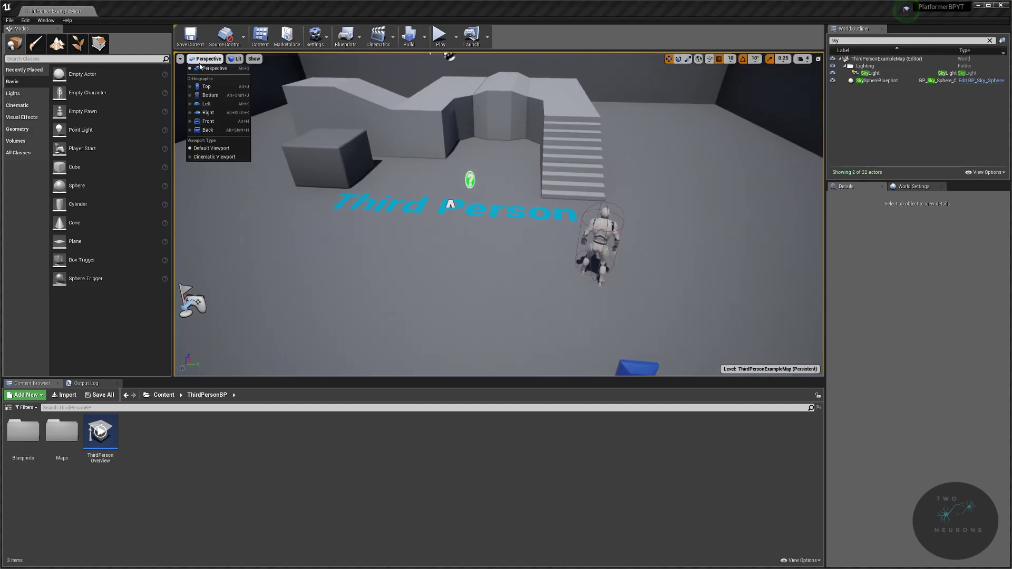
{"action": "left_click", "coordinate": [224, 88]}
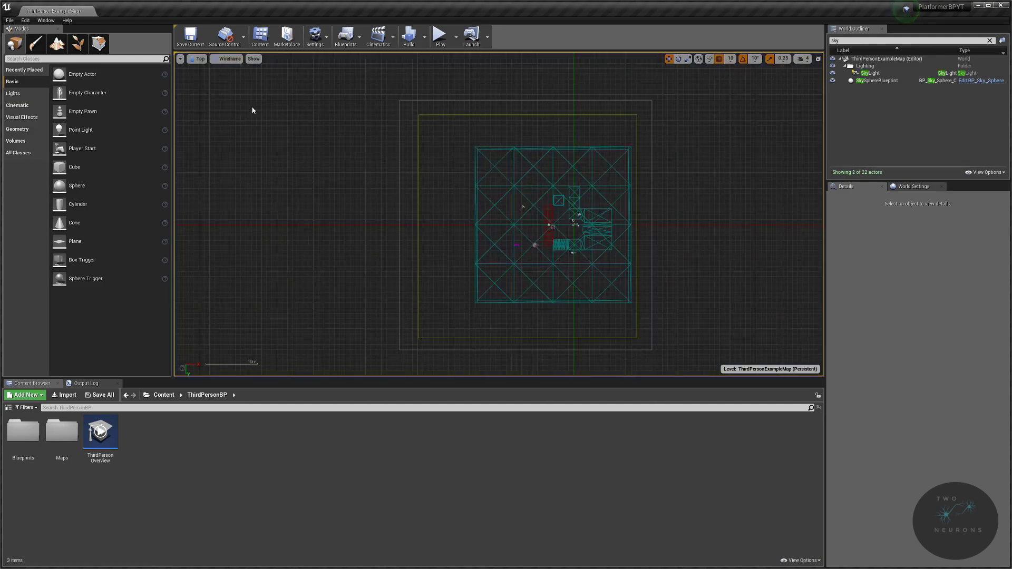
{"action": "right_click_drag", "start_coordinate": [578, 220], "coordinate": [388, 185]}
{"action": "scroll", "coordinate": [416, 185], "scroll_direction": "up", "scroll_amount": 4}
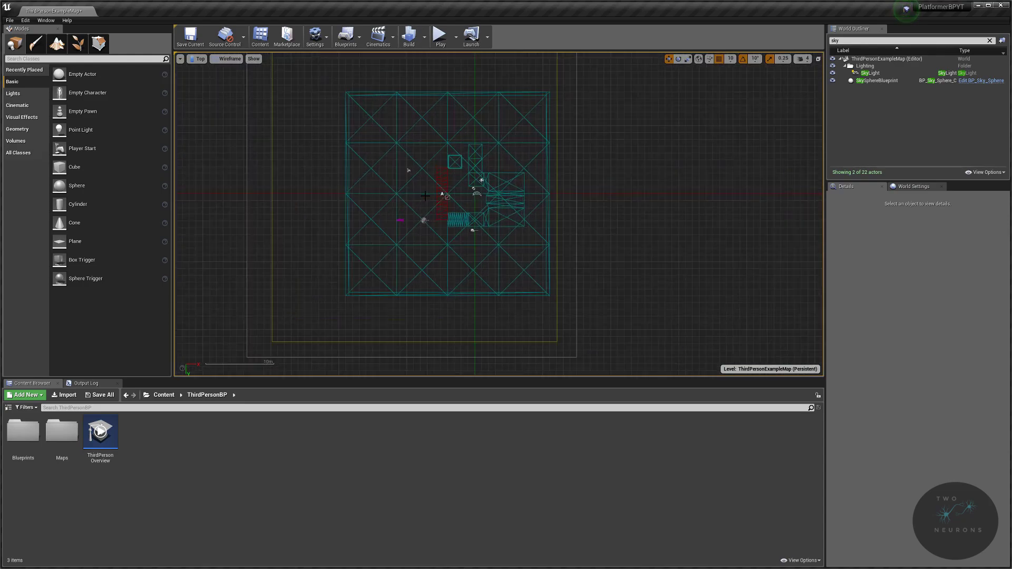
Compare the Top view of the arena in the Unlit and Lit view modes, and set it back to Wireframe
{"action": "left_click", "coordinate": [238, 59]}
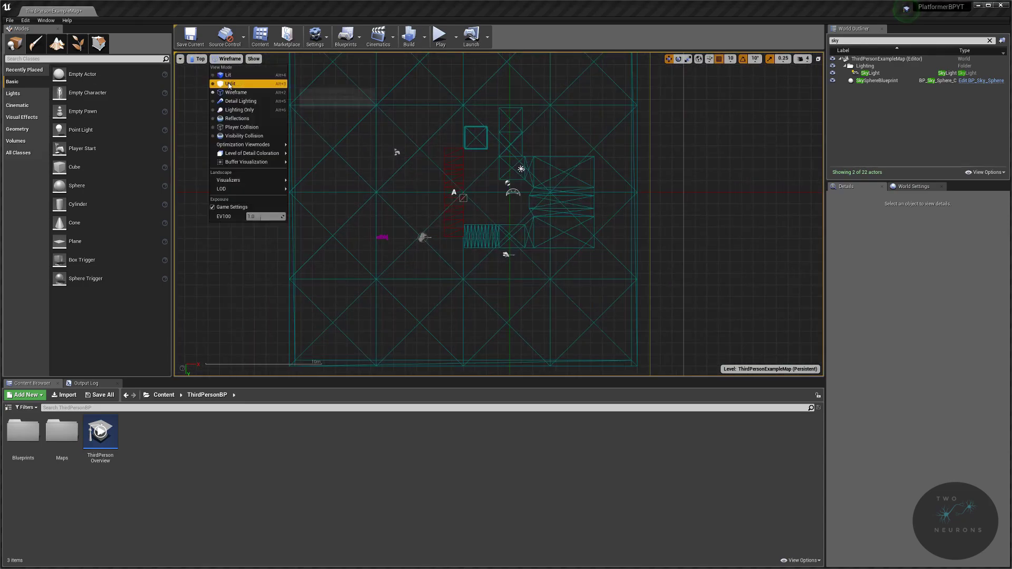
{"action": "left_click", "coordinate": [229, 86]}
{"action": "left_click", "coordinate": [220, 59]}
{"action": "left_click", "coordinate": [227, 75]}
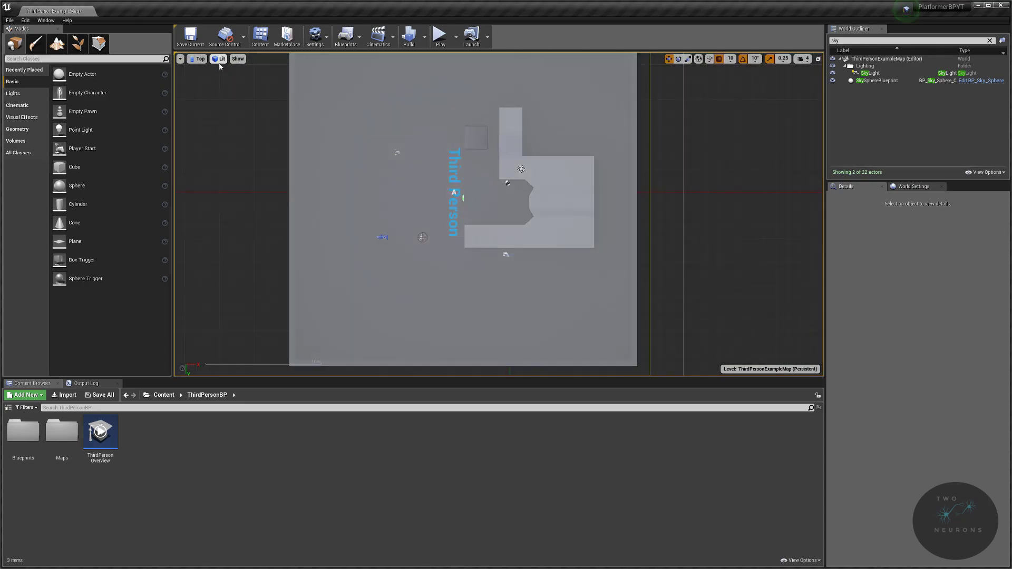
{"action": "left_click", "coordinate": [218, 59]}
{"action": "left_click", "coordinate": [232, 93]}
Switch the viewport from the Top view back to Perspective, looking at the cube and stairs
{"action": "left_click", "coordinate": [198, 59]}
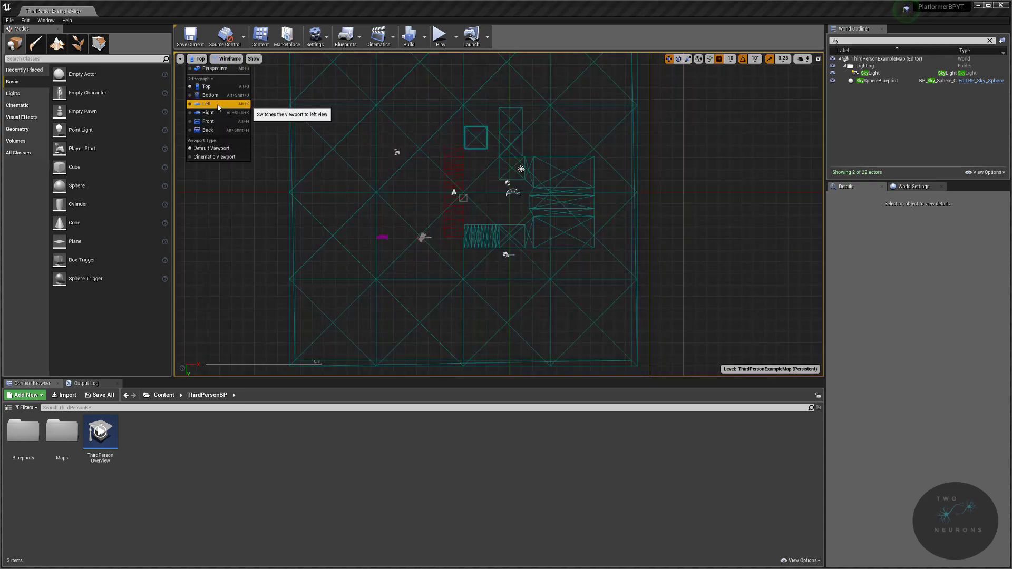
{"action": "left_click", "coordinate": [216, 69]}
{"action": "right_click_drag", "start_coordinate": [408, 162], "coordinate": [408, 163]}
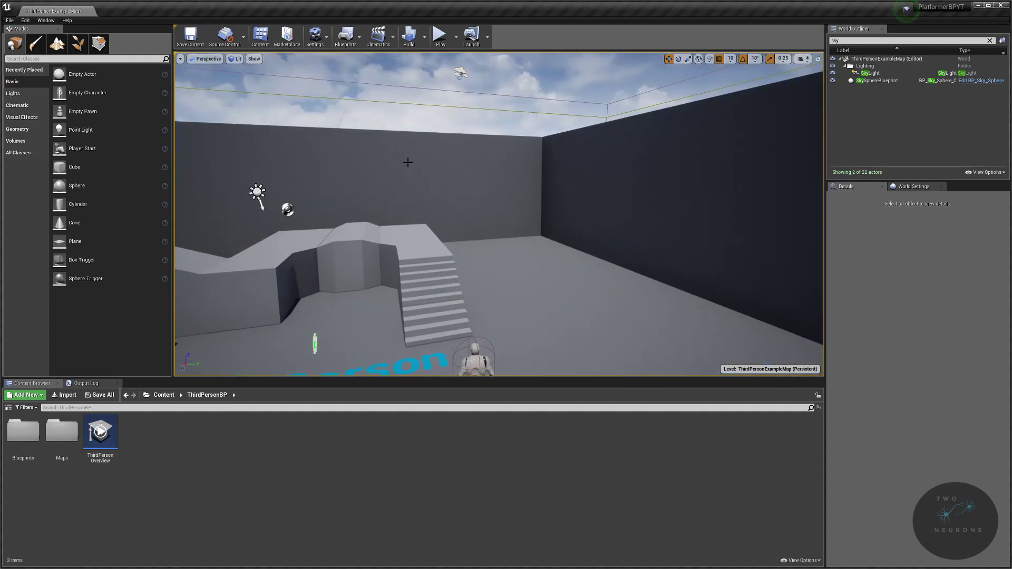
{"action": "right_click_drag", "start_coordinate": [658, 74], "coordinate": [638, 78]}
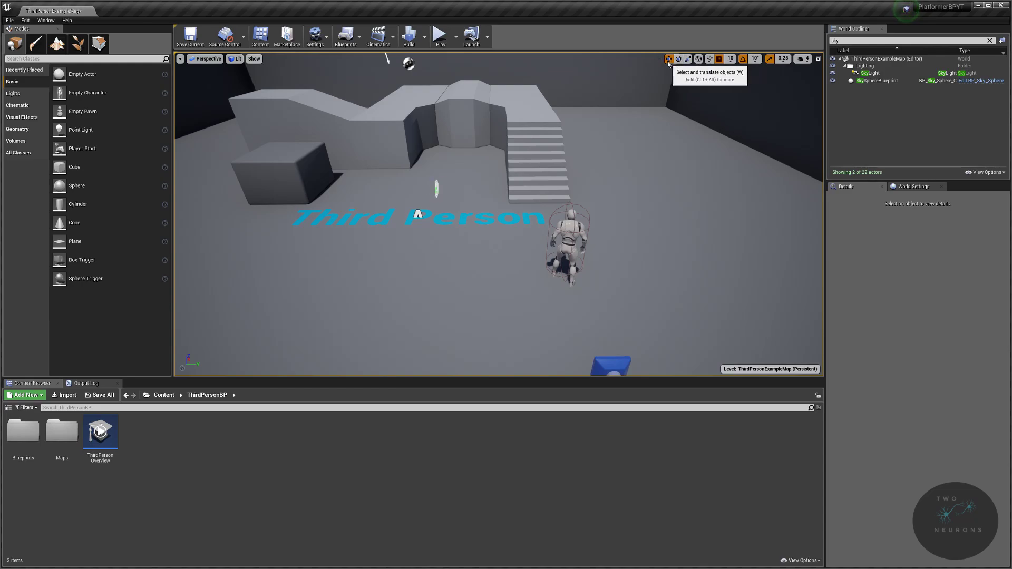
Select the cube beside the walkway, try moving it along Y and rotating it about the vertical axis, and undo each change
{"action": "left_click", "coordinate": [303, 166]}
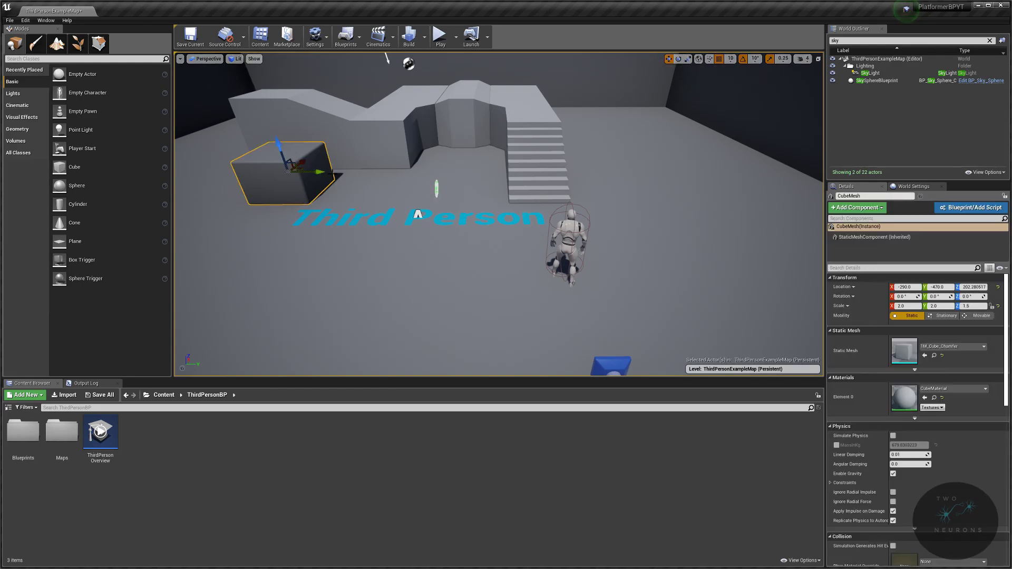
{"action": "mouse_move", "coordinate": [316, 172]}
{"action": "left_mouse_down"}
{"action": "mouse_move", "coordinate": [363, 174]}
{"action": "mouse_move", "coordinate": [327, 173]}
{"action": "left_mouse_up"}
{"action": "key", "text": "ctrl+z"}
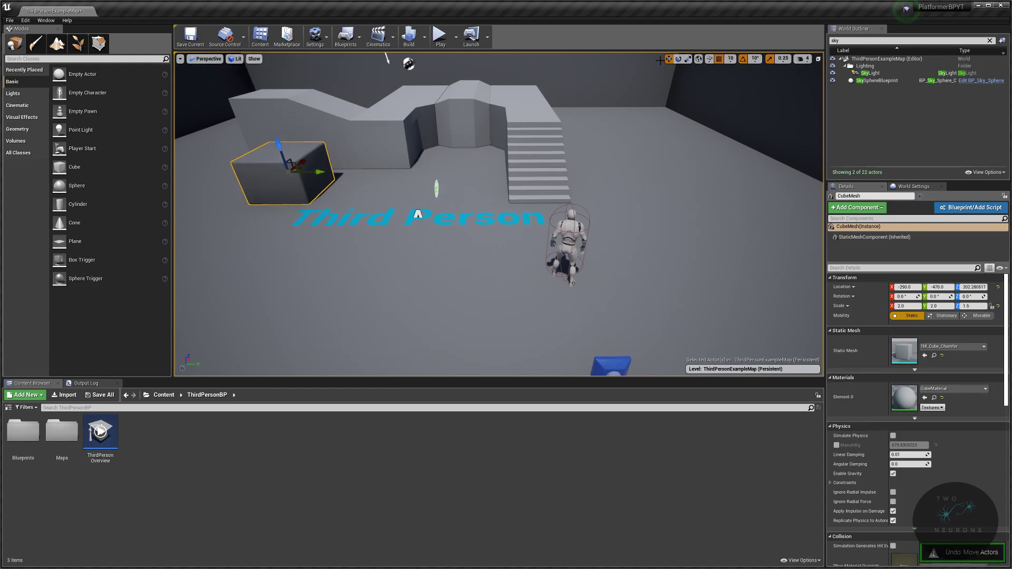
{"action": "left_click", "coordinate": [678, 59]}
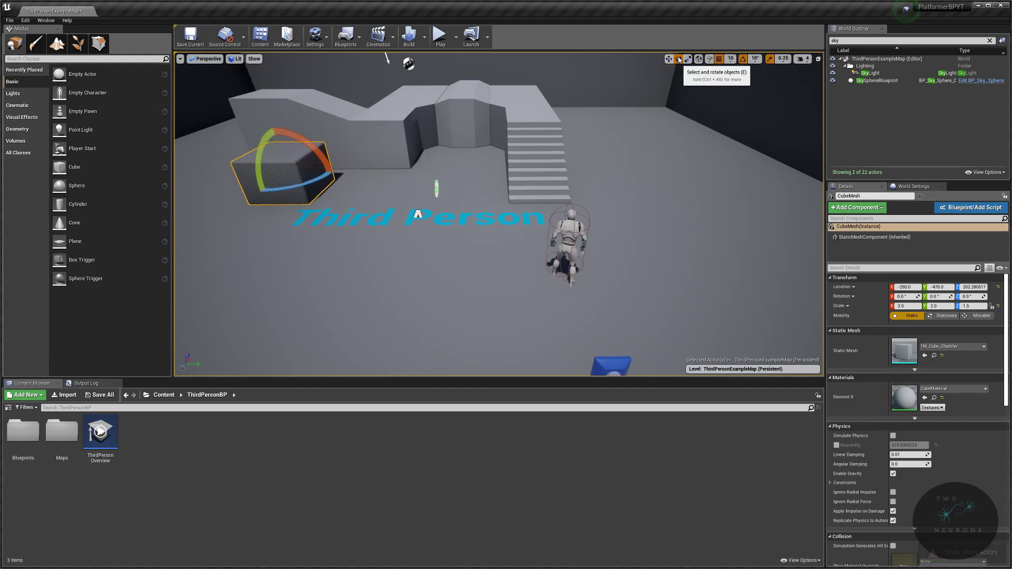
{"action": "mouse_move", "coordinate": [298, 185]}
{"action": "left_mouse_down"}
{"action": "mouse_move", "coordinate": [316, 184]}
{"action": "mouse_move", "coordinate": [287, 186]}
{"action": "mouse_move", "coordinate": [317, 184]}
{"action": "left_mouse_up"}
{"action": "key", "text": "ctrl+z"}
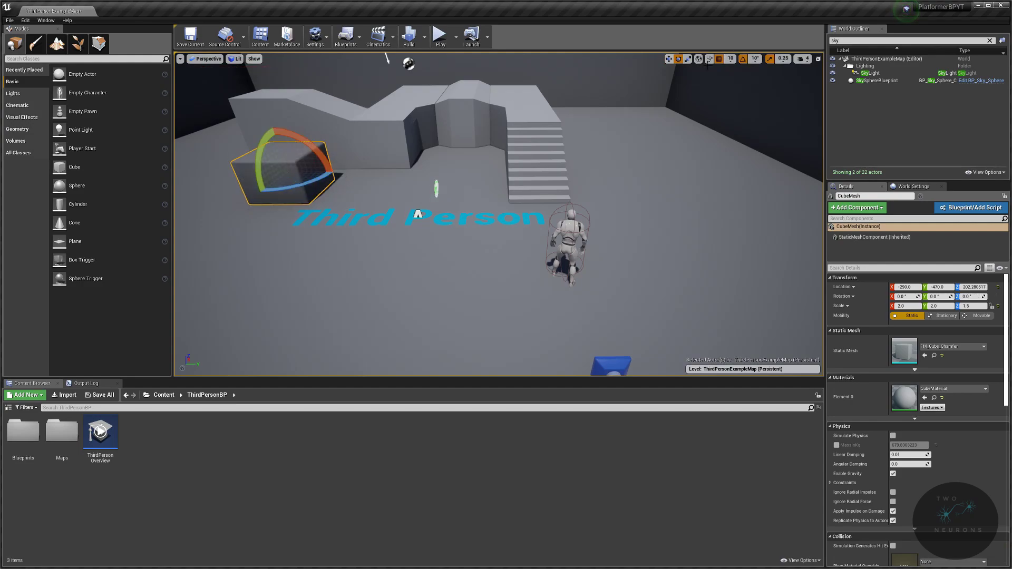
Try scaling the cube along Y, undo it, and compare the rotate and scale gizmos on it
{"action": "key", "text": "r"}
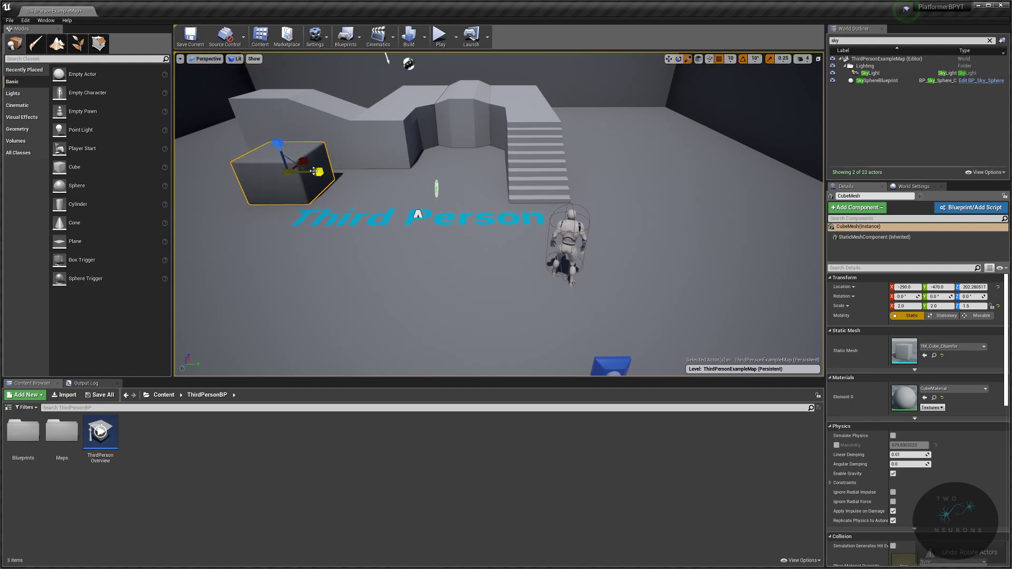
{"action": "left_click_drag", "start_coordinate": [314, 171], "coordinate": [293, 163]}
{"action": "key", "text": "ctrl+z"}
{"action": "key", "text": "ctrl+z"}
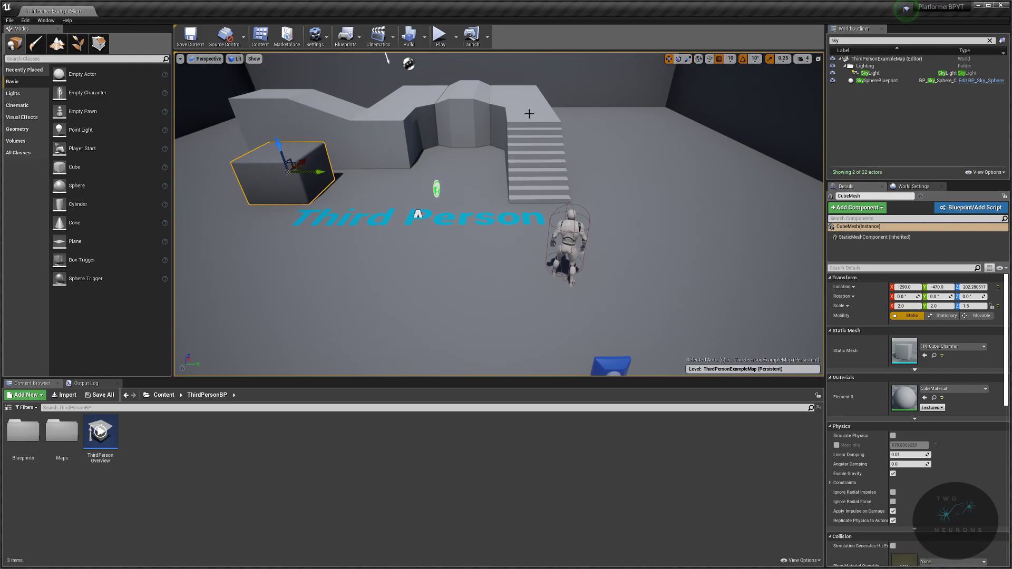
{"action": "key", "text": "e"}
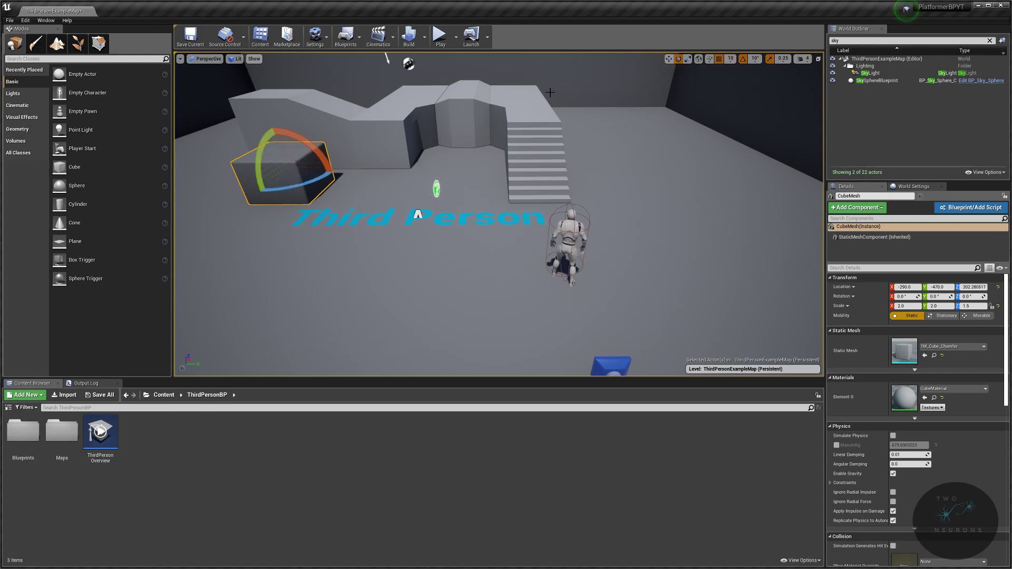
{"action": "key", "text": "r"}
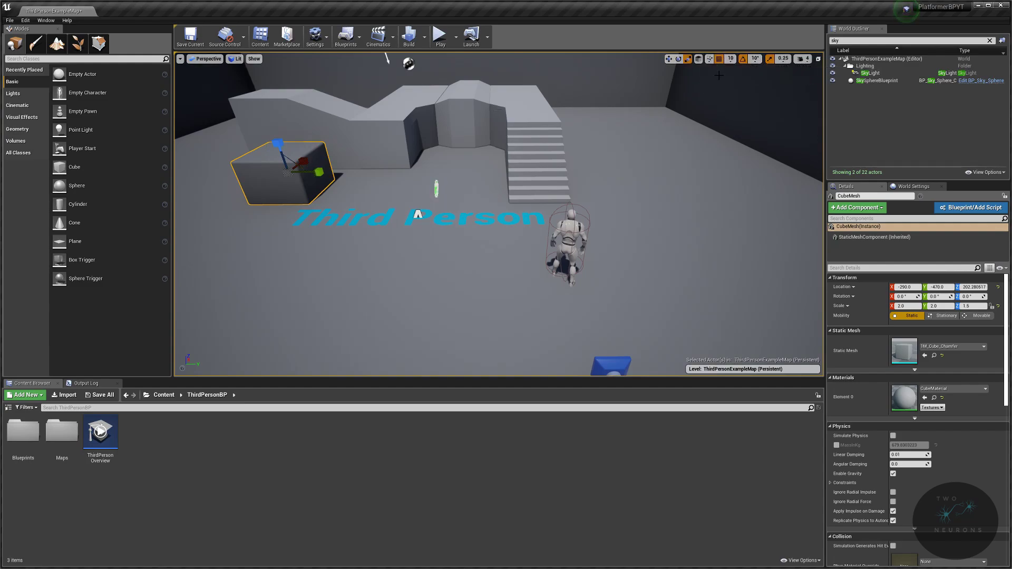
Set the position grid snap to 1 and move the cube along Y to -312
{"action": "left_click", "coordinate": [730, 59]}
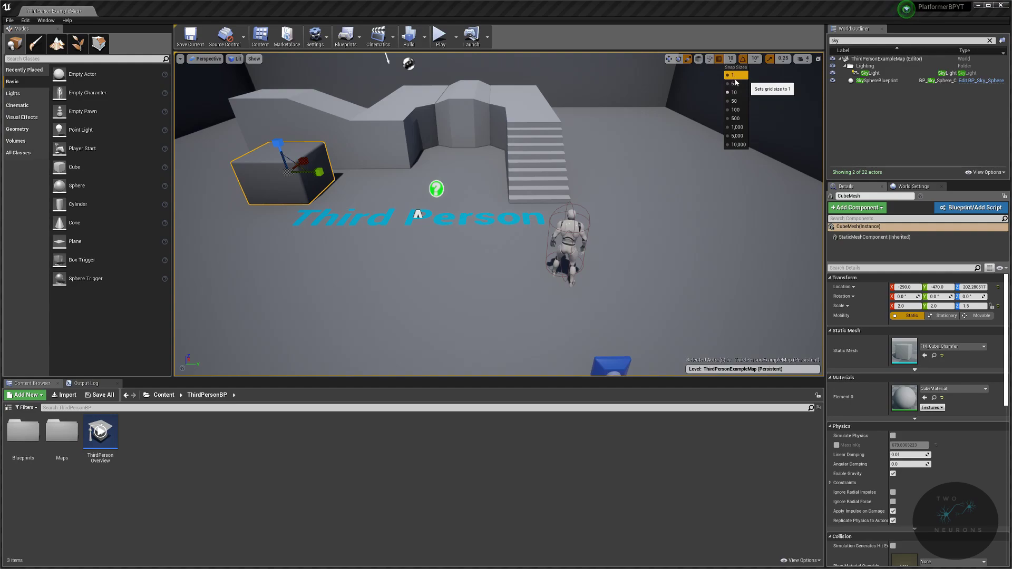
{"action": "left_click", "coordinate": [736, 80]}
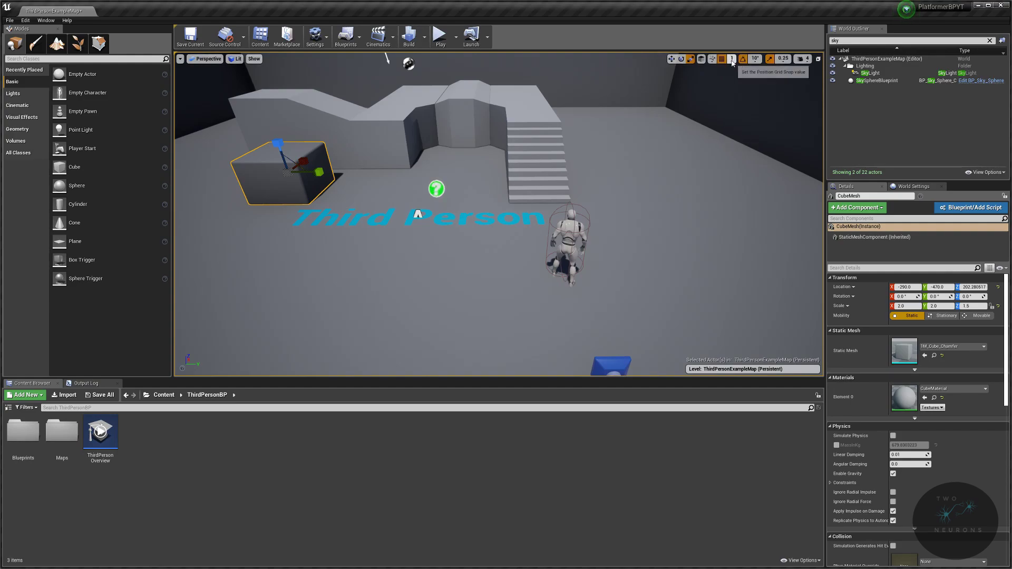
{"action": "left_click", "coordinate": [503, 164]}
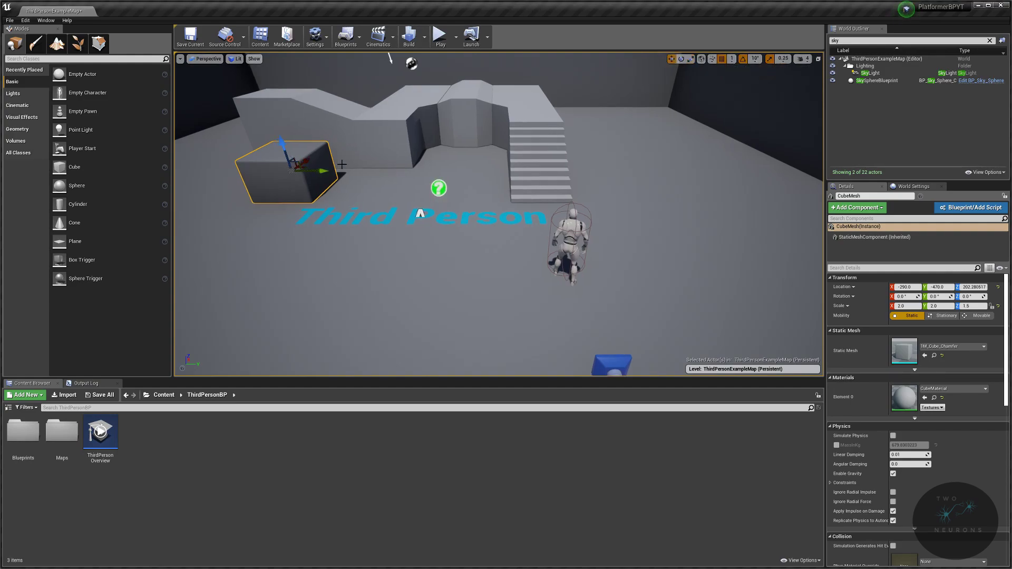
{"action": "left_click_drag", "start_coordinate": [325, 172], "coordinate": [372, 172]}
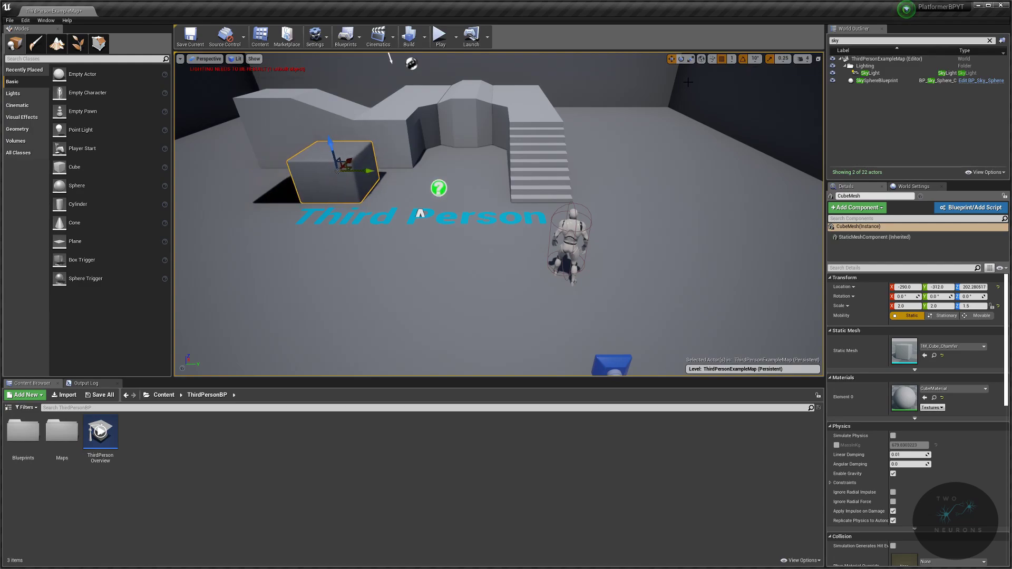
Set the position grid snap to 500 and try moving the cube along Y with it
{"action": "left_click", "coordinate": [731, 59]}
{"action": "left_click", "coordinate": [732, 118]}
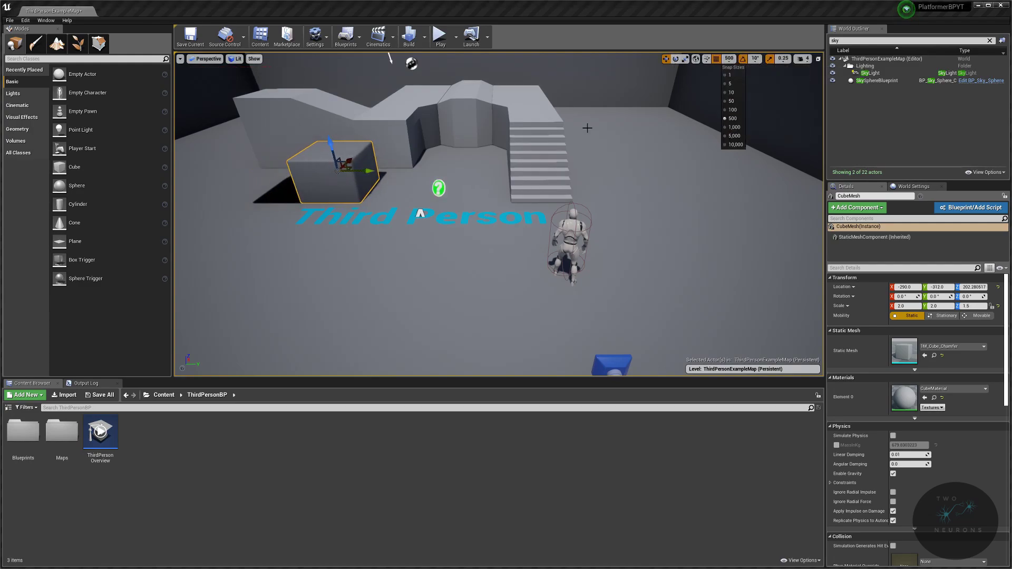
{"action": "left_click_drag", "start_coordinate": [363, 172], "coordinate": [389, 176]}
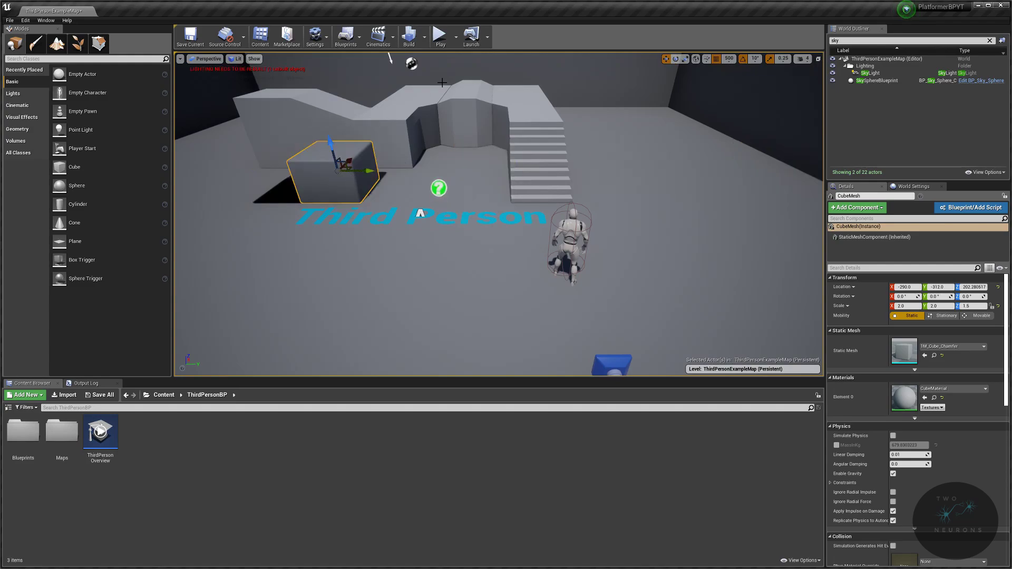
Undo the cube's move and set the position grid snap back to 10
{"action": "key", "text": "ctrl+z"}
{"action": "key", "text": "ctrl+z"}
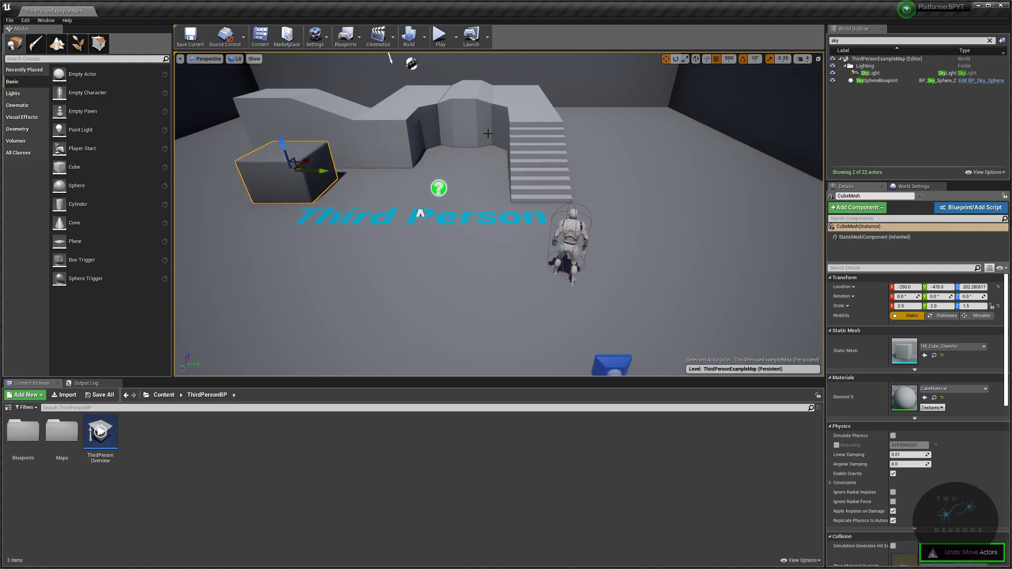
{"action": "left_click", "coordinate": [728, 58]}
{"action": "left_click", "coordinate": [730, 93]}
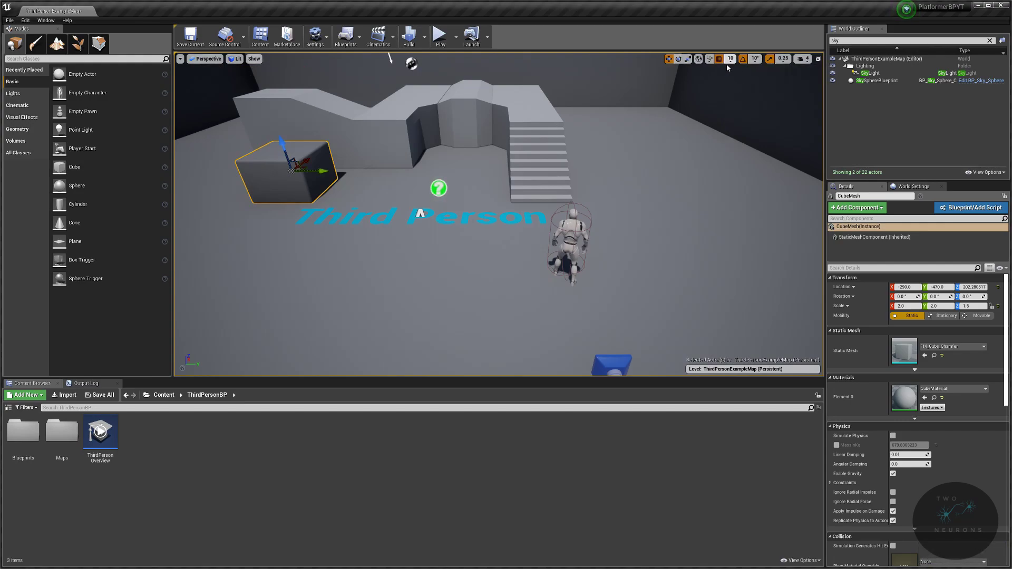
Look through the available snap sizes for position, rotation and scale without changing them
{"action": "left_click", "coordinate": [730, 58]}
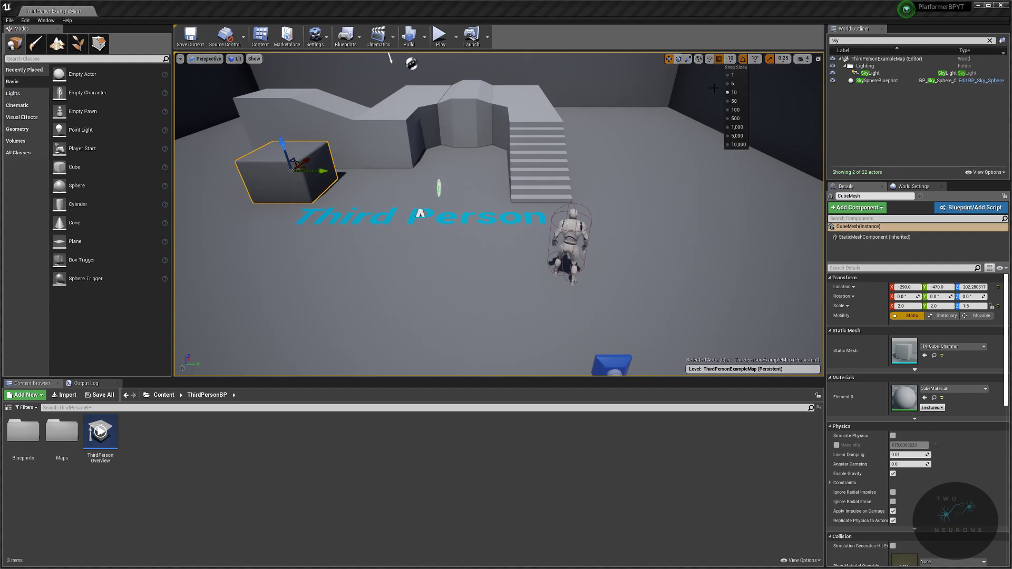
{"action": "left_click", "coordinate": [755, 58]}
{"action": "left_click", "coordinate": [754, 58]}
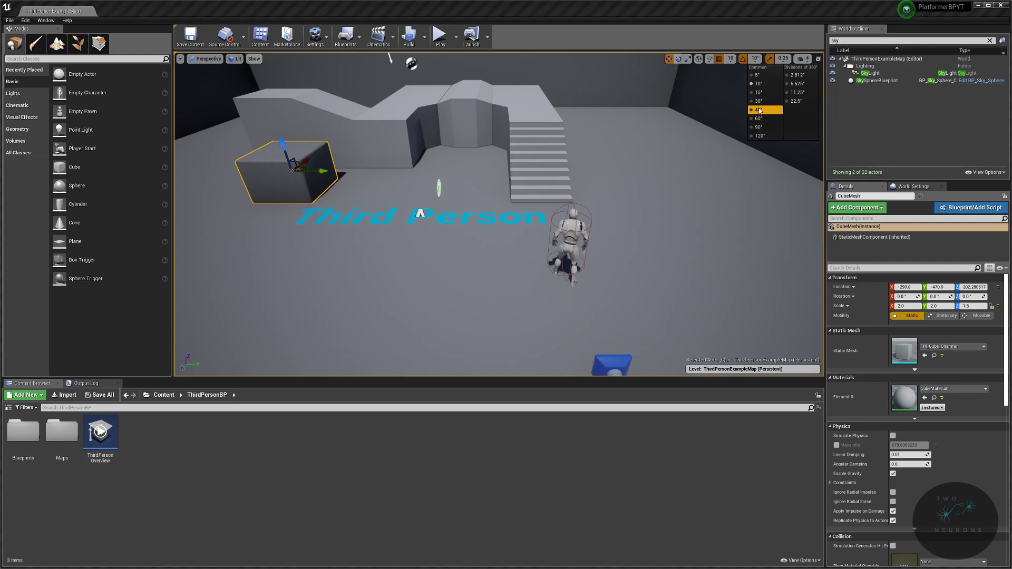
{"action": "left_click", "coordinate": [785, 59]}
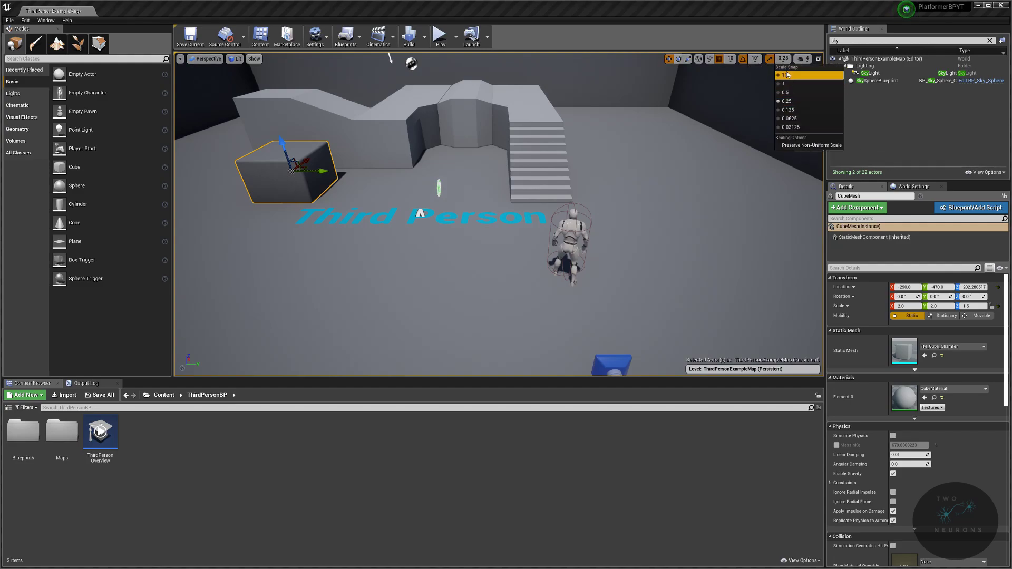
{"action": "right_click", "coordinate": [656, 128]}
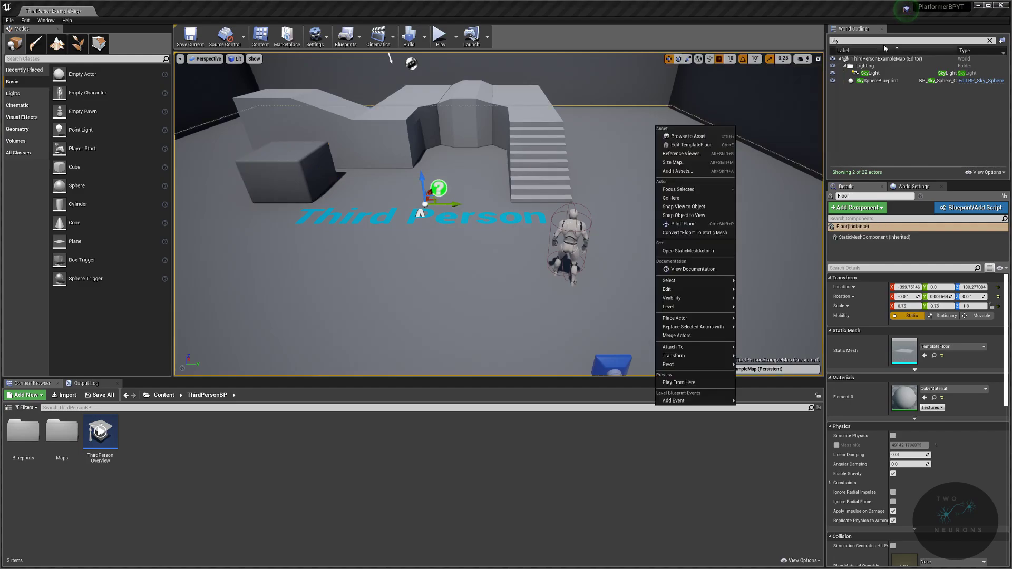
Clear the actor search in the outliner and collapse the Arena, Walkway, Lighting and RenderFX folders
{"action": "left_click", "coordinate": [990, 41]}
{"action": "left_click", "coordinate": [990, 40]}
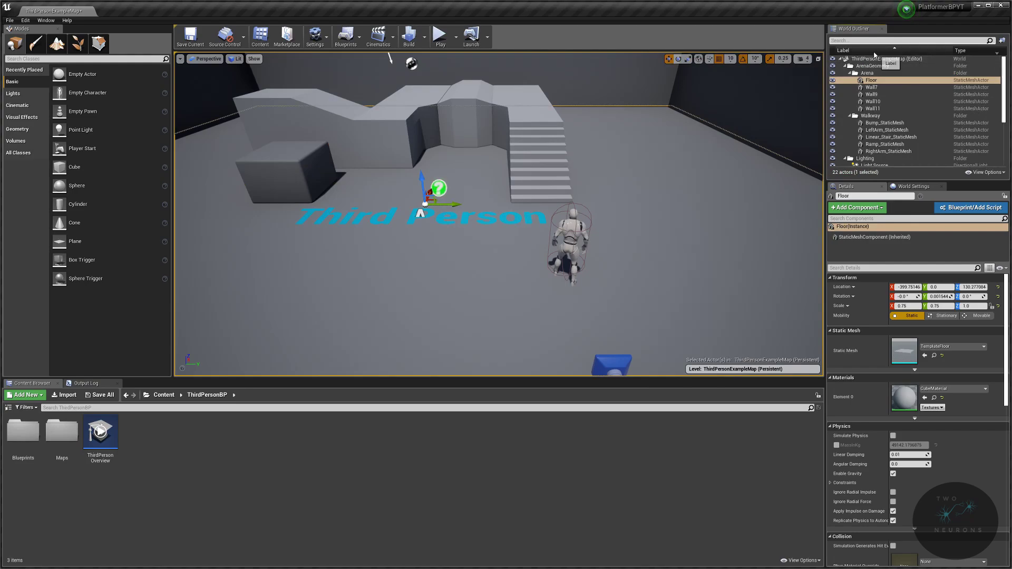
{"action": "left_click", "coordinate": [850, 73]}
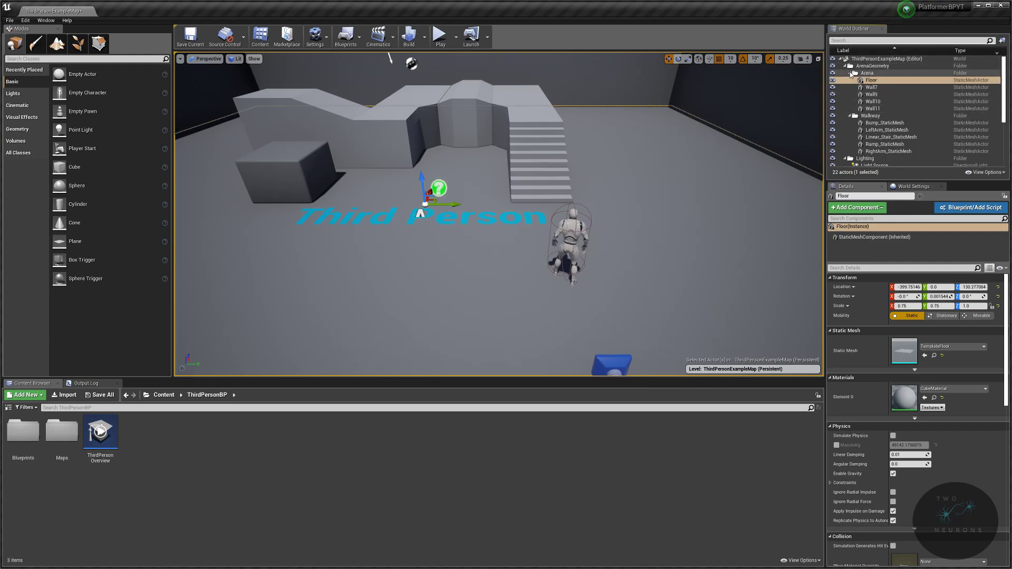
{"action": "left_click", "coordinate": [849, 80]}
{"action": "left_click", "coordinate": [846, 88]}
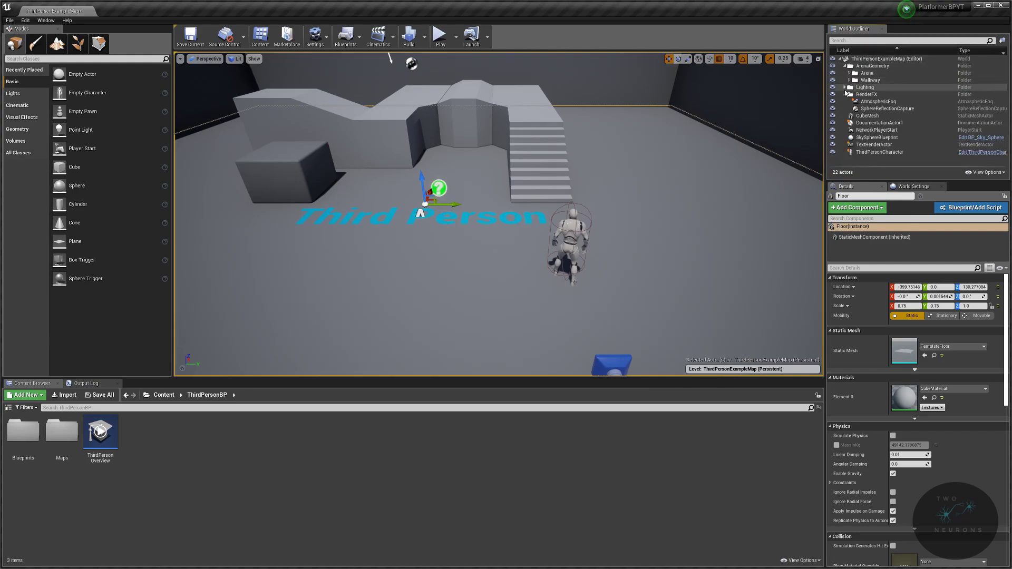
{"action": "left_click", "coordinate": [845, 94]}
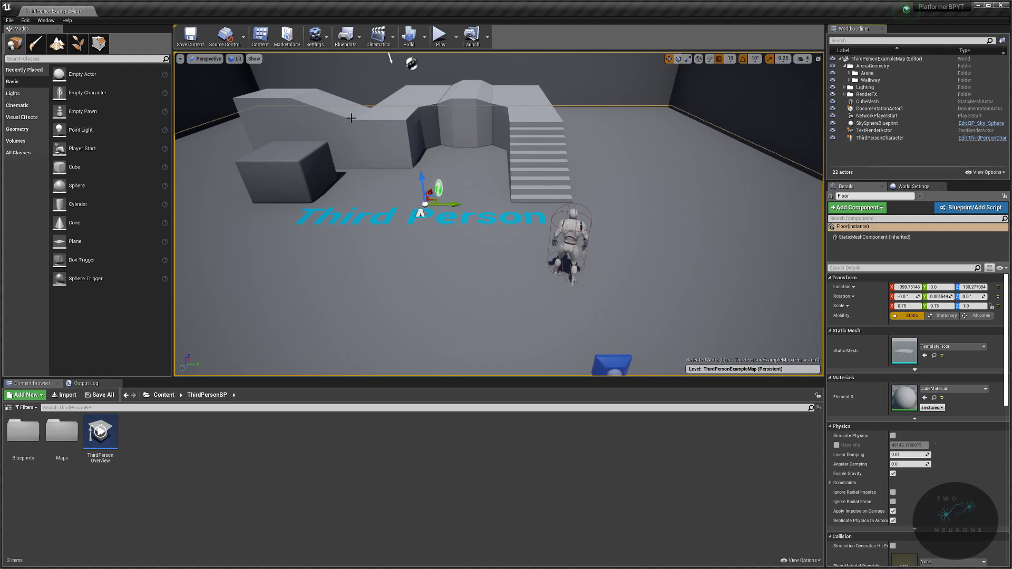
Select the sphere reflection capture above the walkway and bring it into view
{"action": "left_click", "coordinate": [411, 63]}
{"action": "key", "text": "f"}
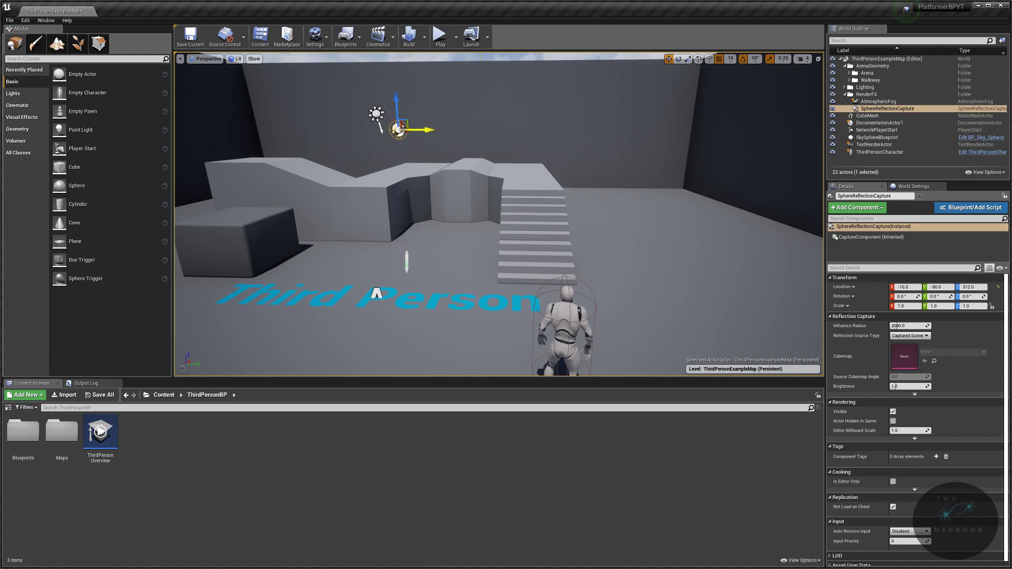
Play the level in the editor, run the character up the stairs, and stop to return to the arena view
{"action": "left_click", "coordinate": [439, 36]}
{"action": "left_click", "coordinate": [475, 162]}
{"action": "key", "text": "w"}
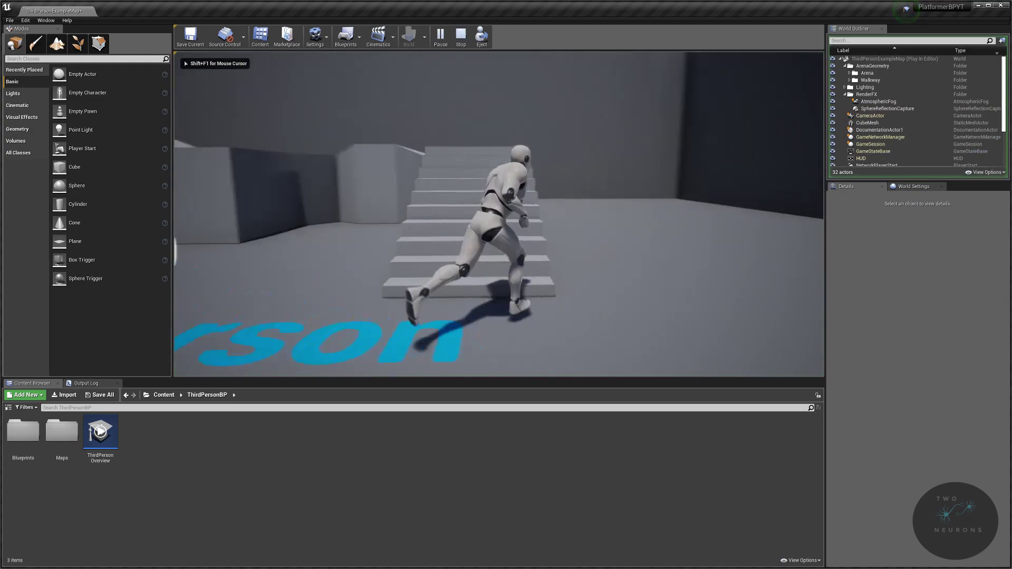
{"action": "key", "text": "Escape"}
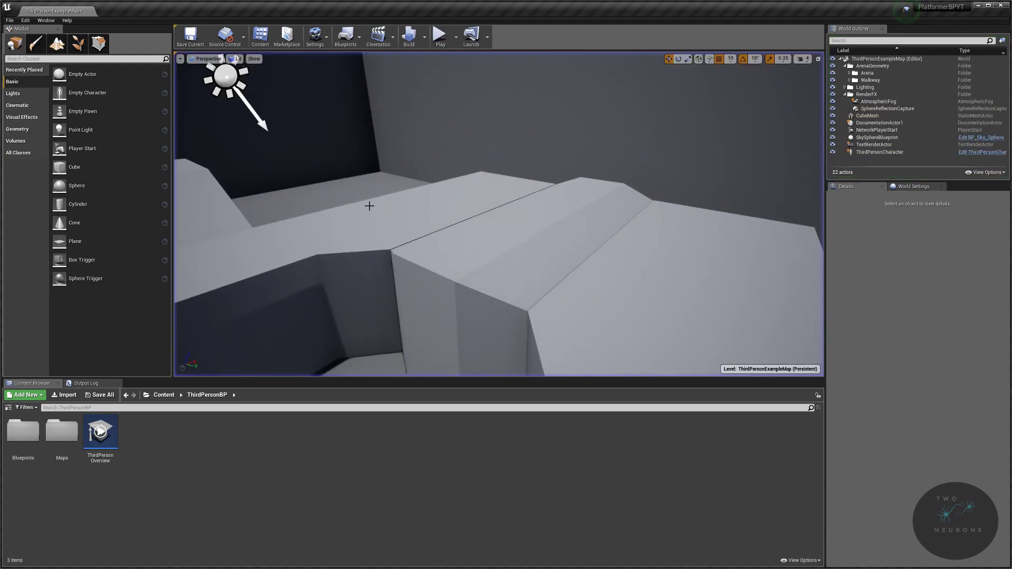
{"action": "right_click_drag", "start_coordinate": [499, 214], "coordinate": [380, 256]}
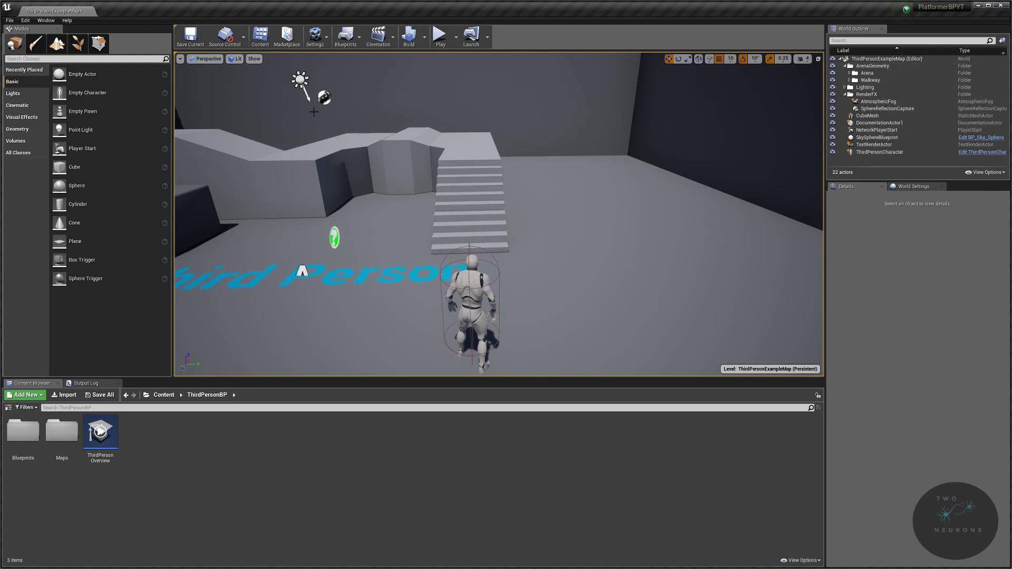
Examine the properties of the sphere reflection capture, and select CubeMesh to show its details
{"action": "left_click", "coordinate": [324, 97]}
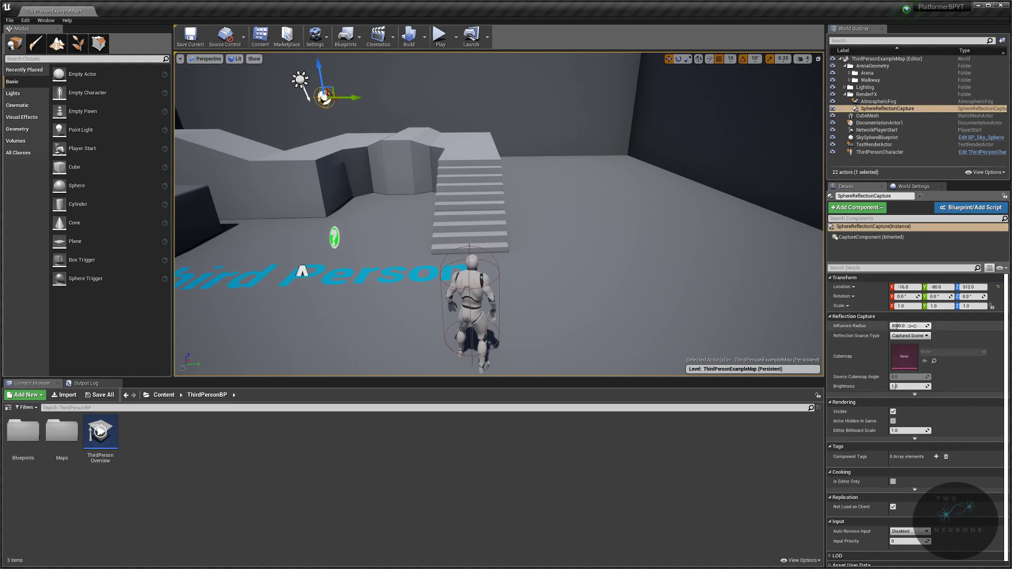
{"action": "scroll", "coordinate": [899, 475], "scroll_direction": "down", "scroll_amount": 1}
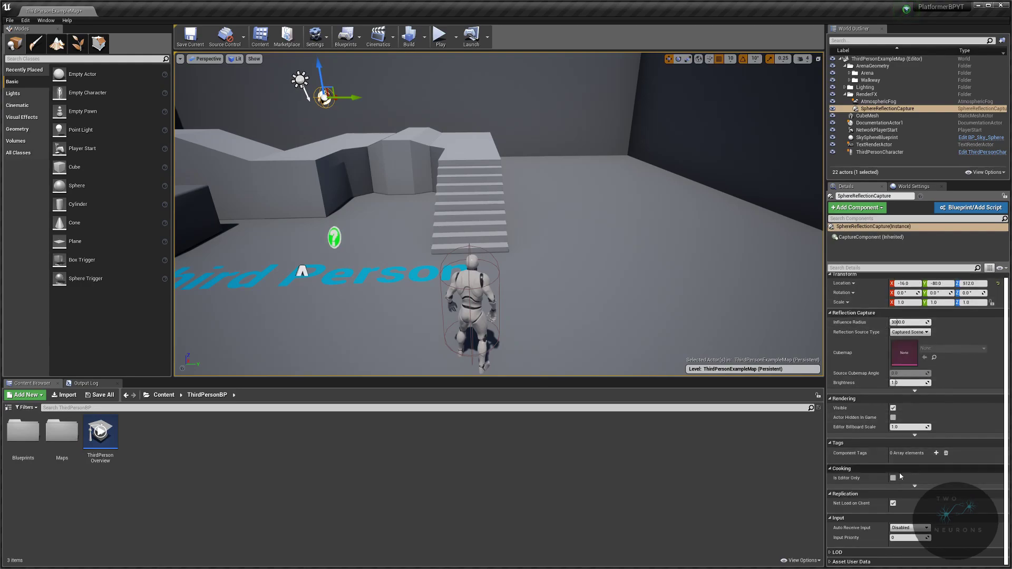
{"action": "scroll", "coordinate": [900, 476], "scroll_direction": "up", "scroll_amount": 1}
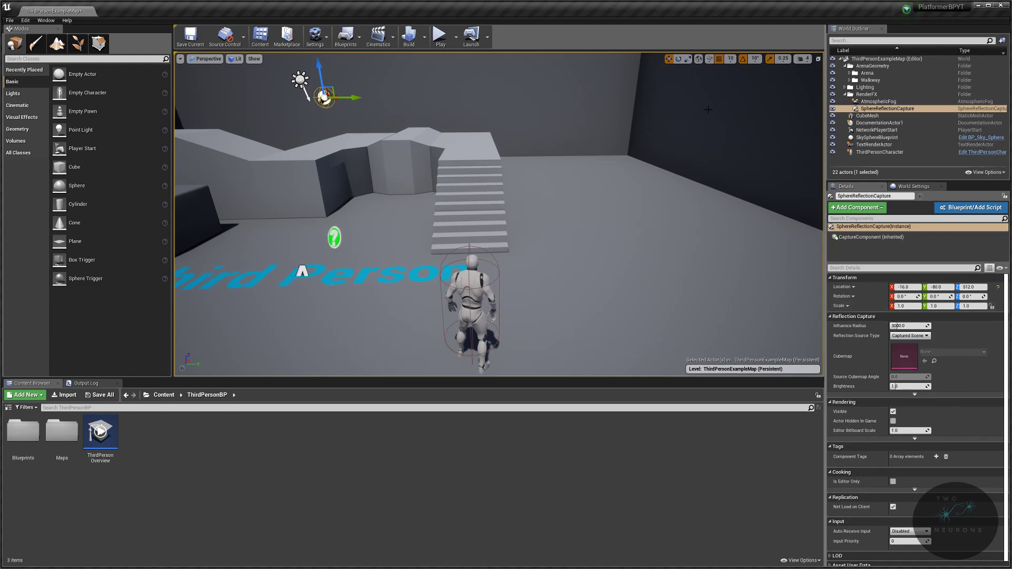
{"action": "left_click", "coordinate": [866, 115]}
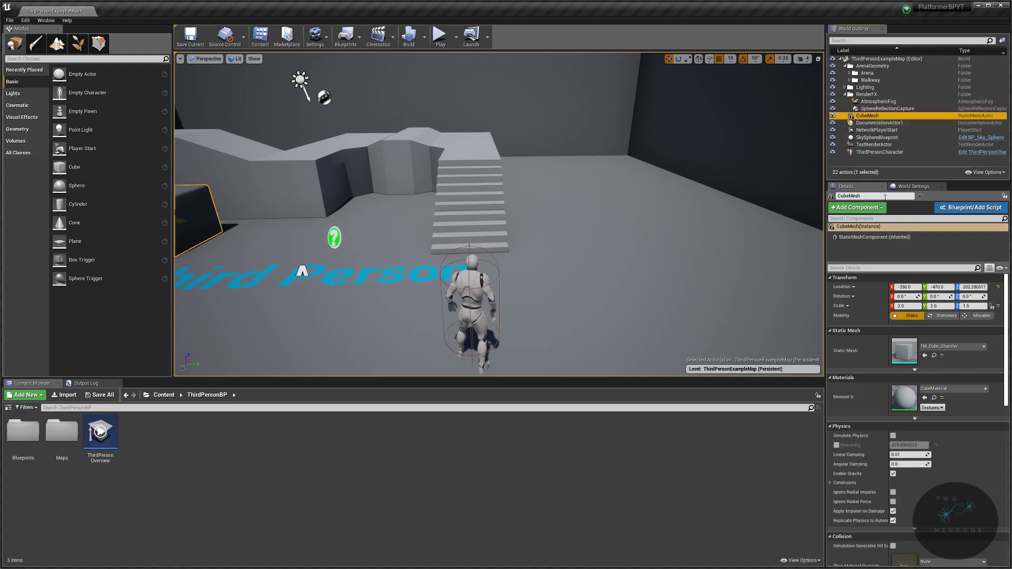
Focus the view on the selected CubeMesh and display the level's world settings in place of the actor details
{"action": "key", "text": "f"}
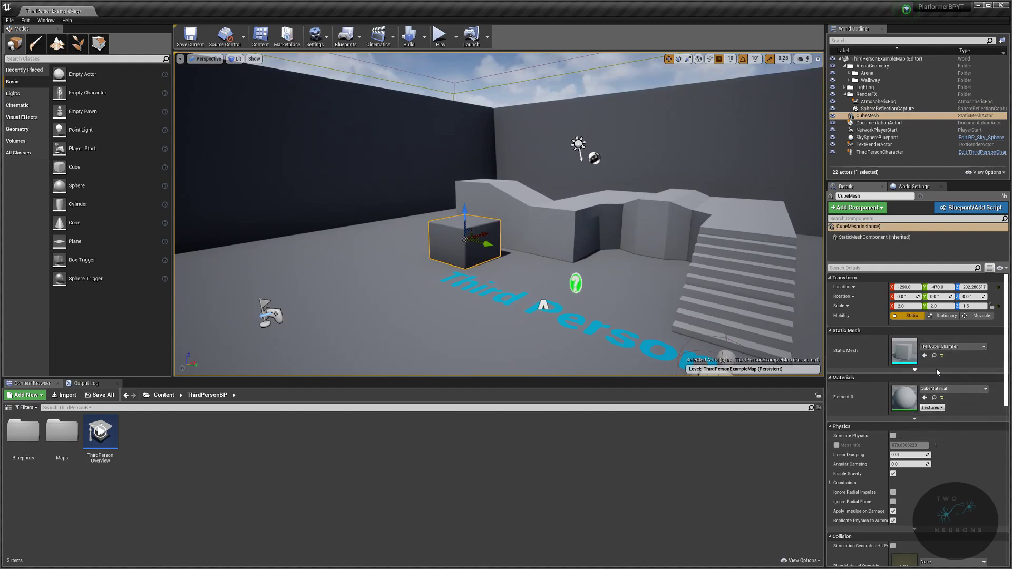
{"action": "right_click_drag", "start_coordinate": [632, 211], "coordinate": [780, 212]}
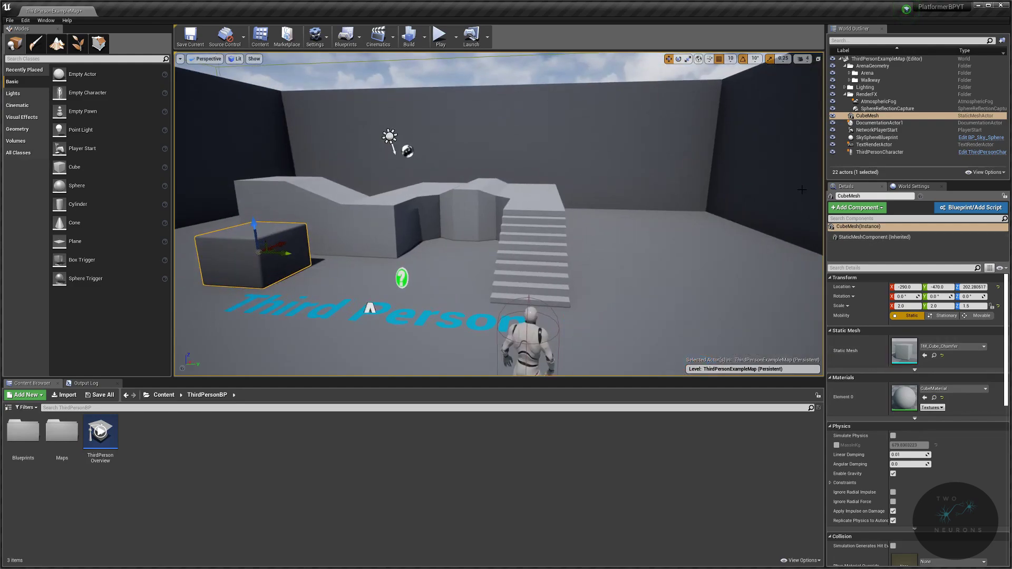
{"action": "left_click", "coordinate": [909, 189]}
{"action": "right_click_drag", "start_coordinate": [660, 232], "coordinate": [699, 244]}
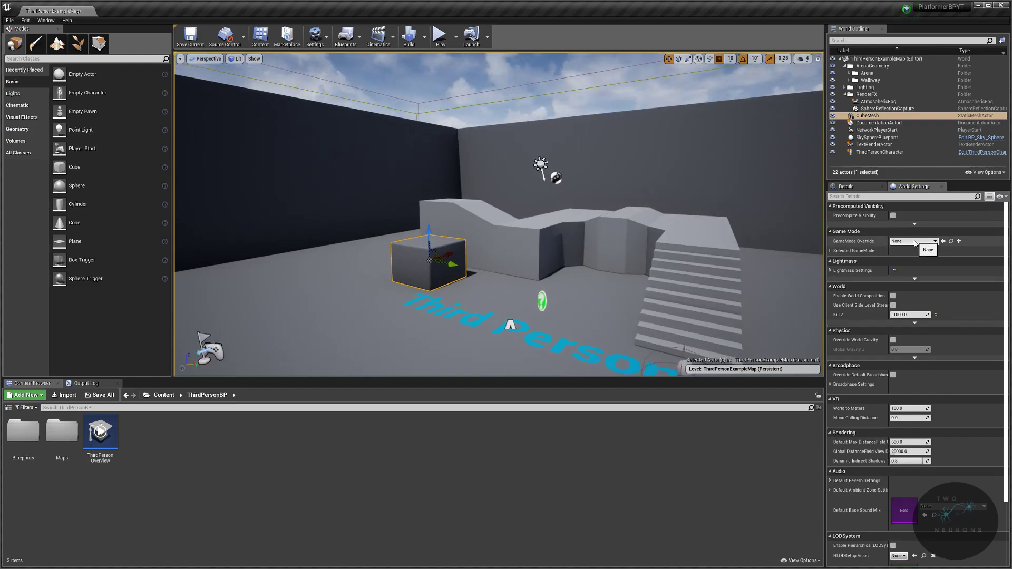
{"action": "right_click_drag", "start_coordinate": [761, 230], "coordinate": [502, 225]}
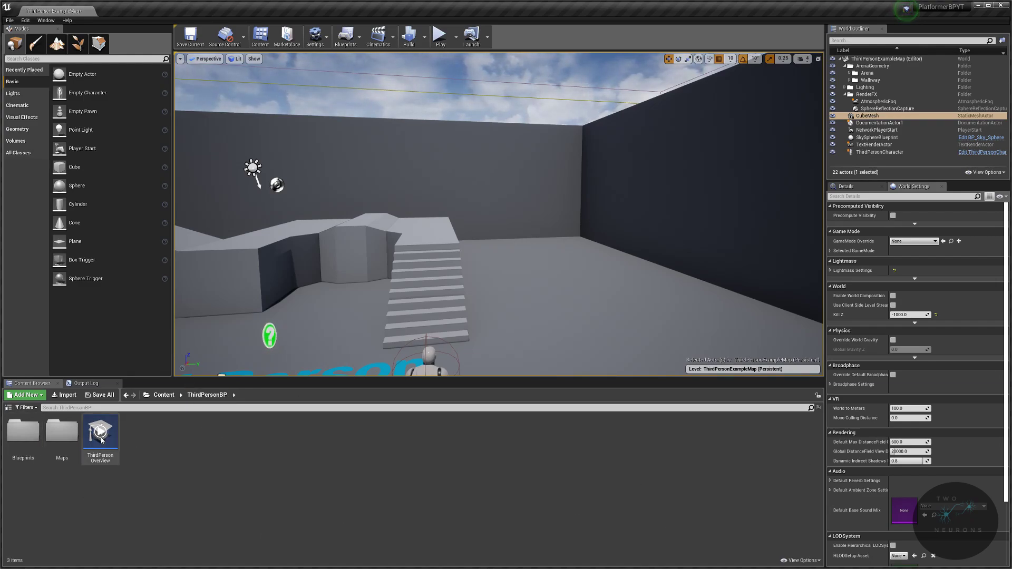
Show the folder tree of the project content and open the StarterContent folder
{"action": "left_click", "coordinate": [8, 408]}
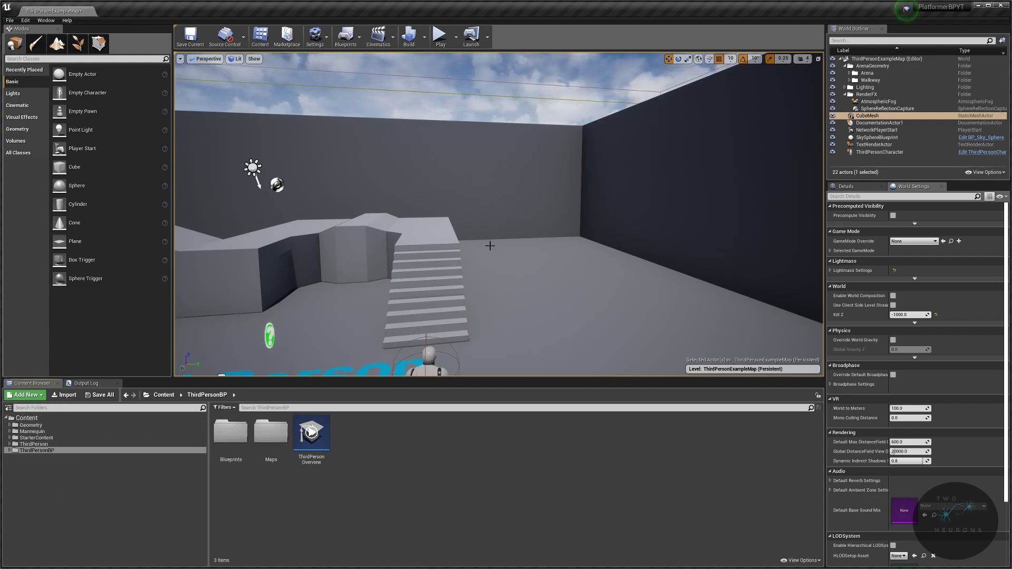
{"action": "mouse_move", "coordinate": [489, 245]}
{"action": "right_mouse_down"}
{"action": "mouse_move", "coordinate": [453, 226]}
{"action": "mouse_move", "coordinate": [490, 245]}
{"action": "right_mouse_up"}
{"action": "right_click_drag", "start_coordinate": [558, 219], "coordinate": [549, 197]}
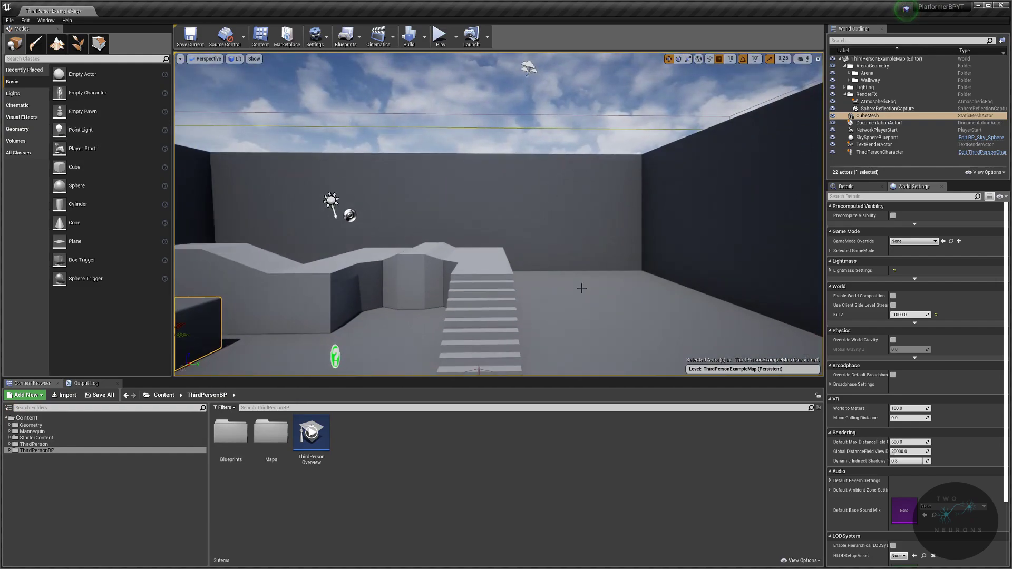
{"action": "right_click_drag", "start_coordinate": [463, 269], "coordinate": [585, 237]}
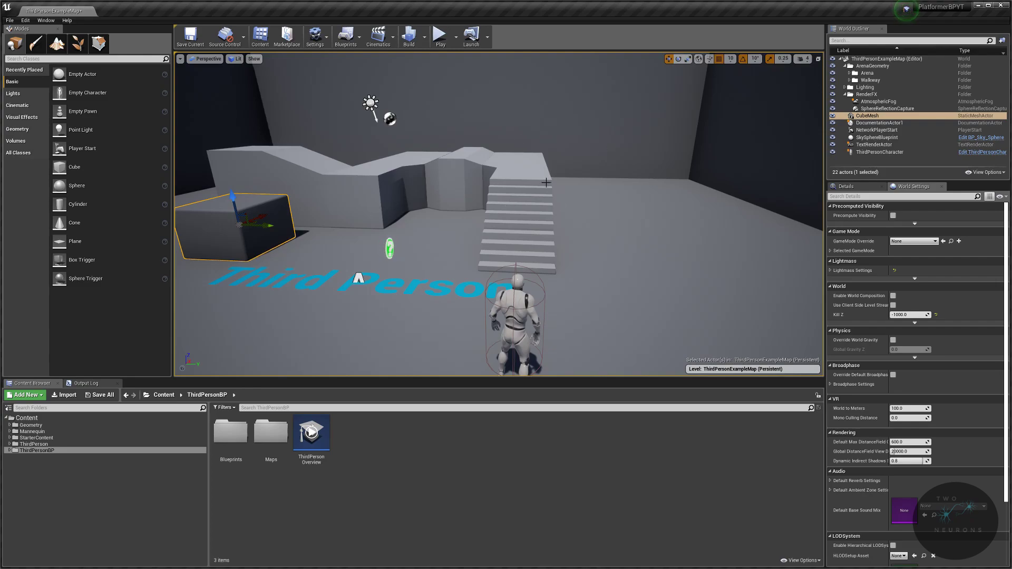
{"action": "right_click_drag", "start_coordinate": [546, 182], "coordinate": [383, 159]}
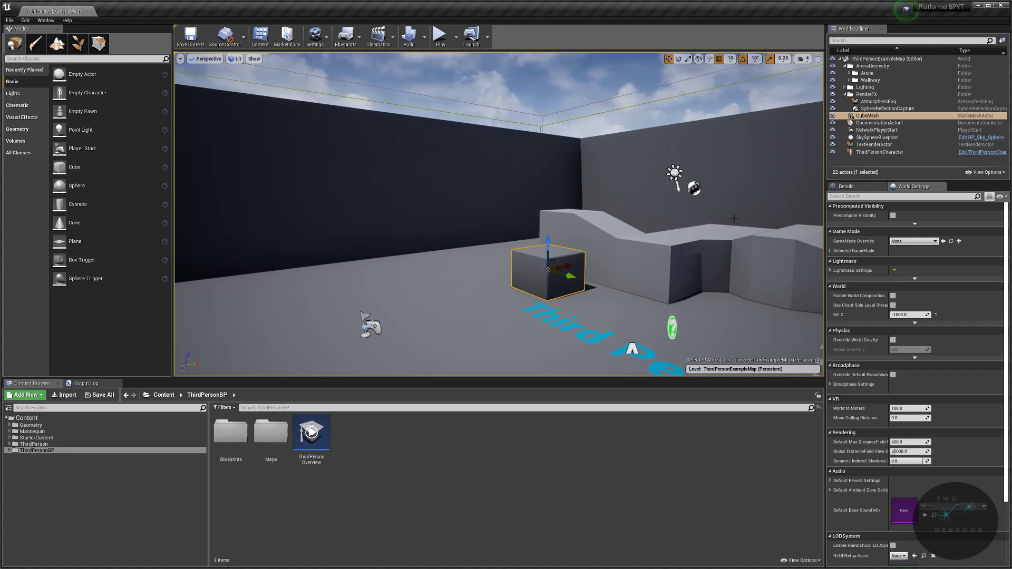
{"action": "right_click_drag", "start_coordinate": [734, 219], "coordinate": [608, 192]}
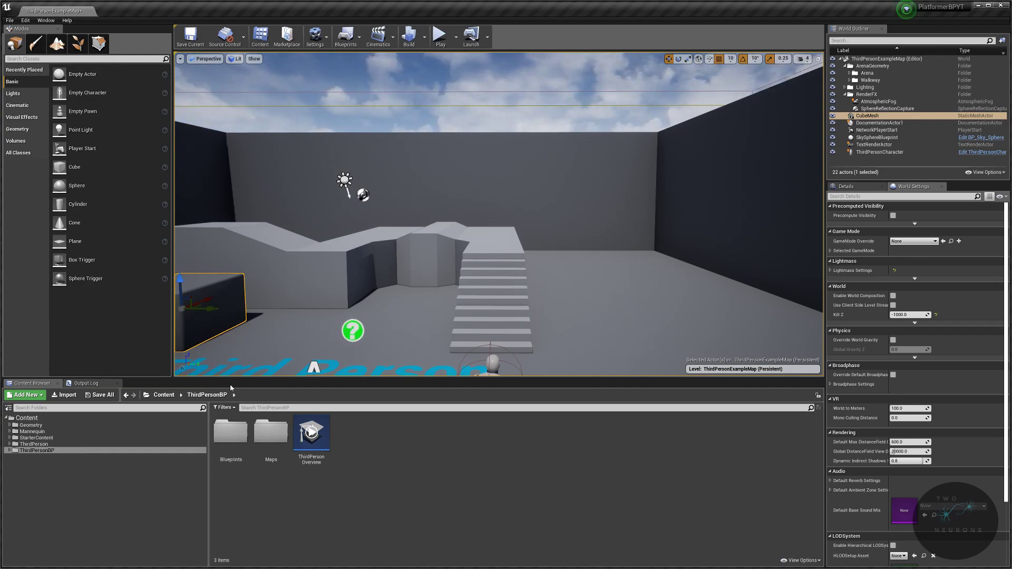
{"action": "left_click", "coordinate": [25, 438]}
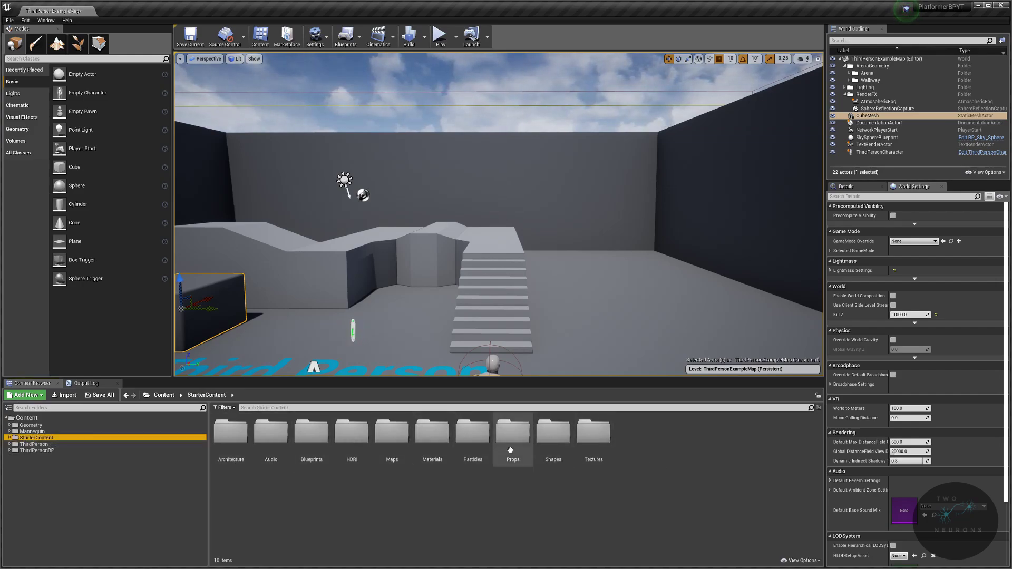